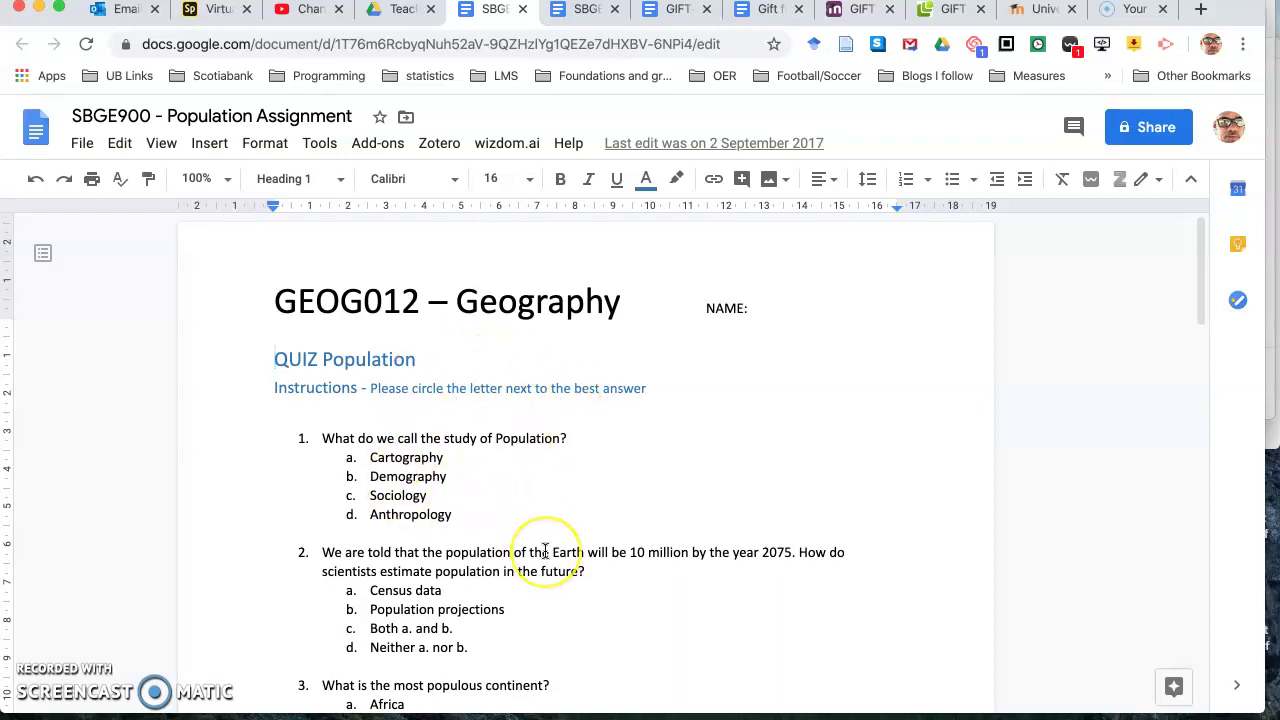
Step: In the Gift file template, type '$CATEGORY: Population' followed by an empty line
scroll(545, 551, "down", 2)
scroll(545, 551, "down", 6)
scroll(545, 551, "up", 6)
scroll(545, 551, "up", 1)
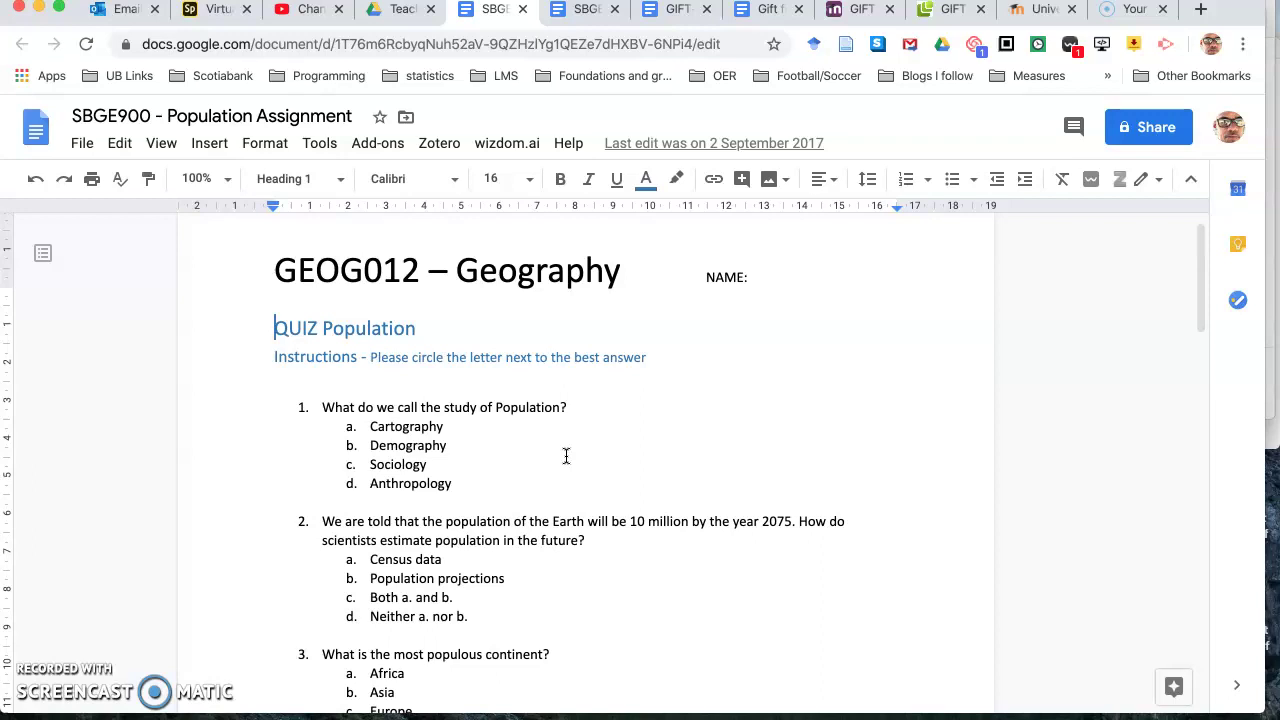
left_click(766, 12)
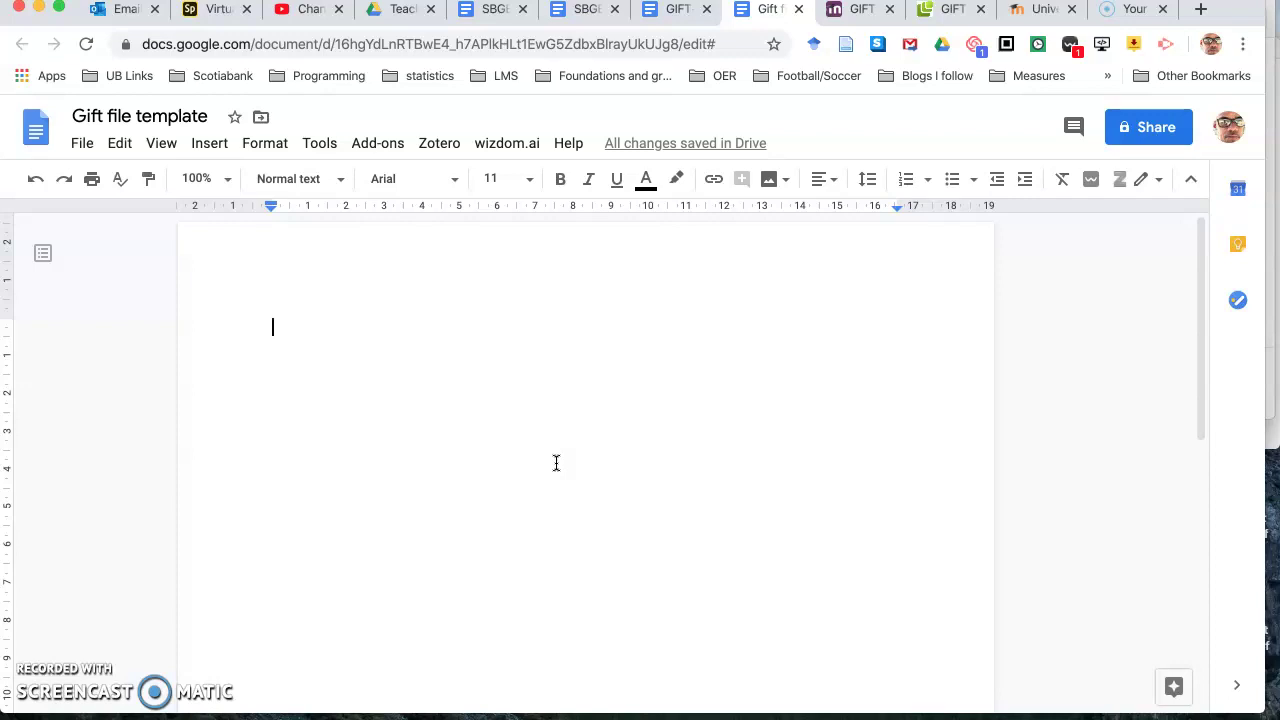
type("$")
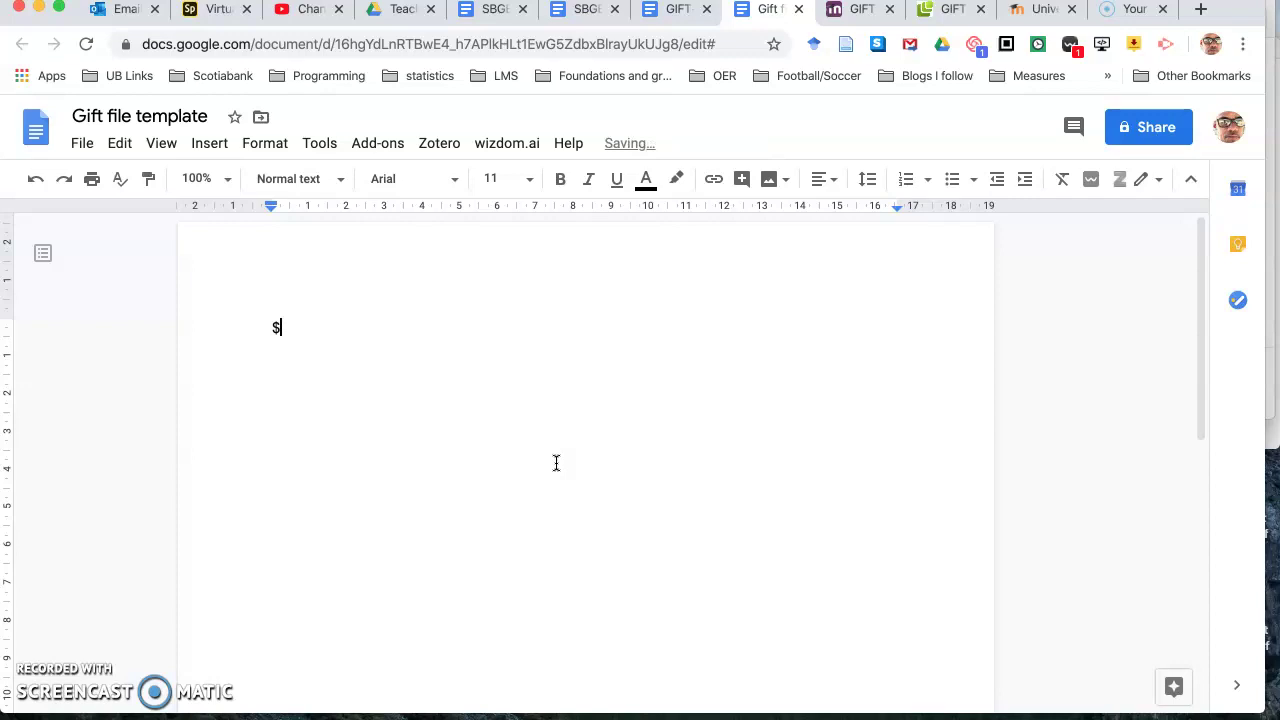
type("CATEGORY: Population")
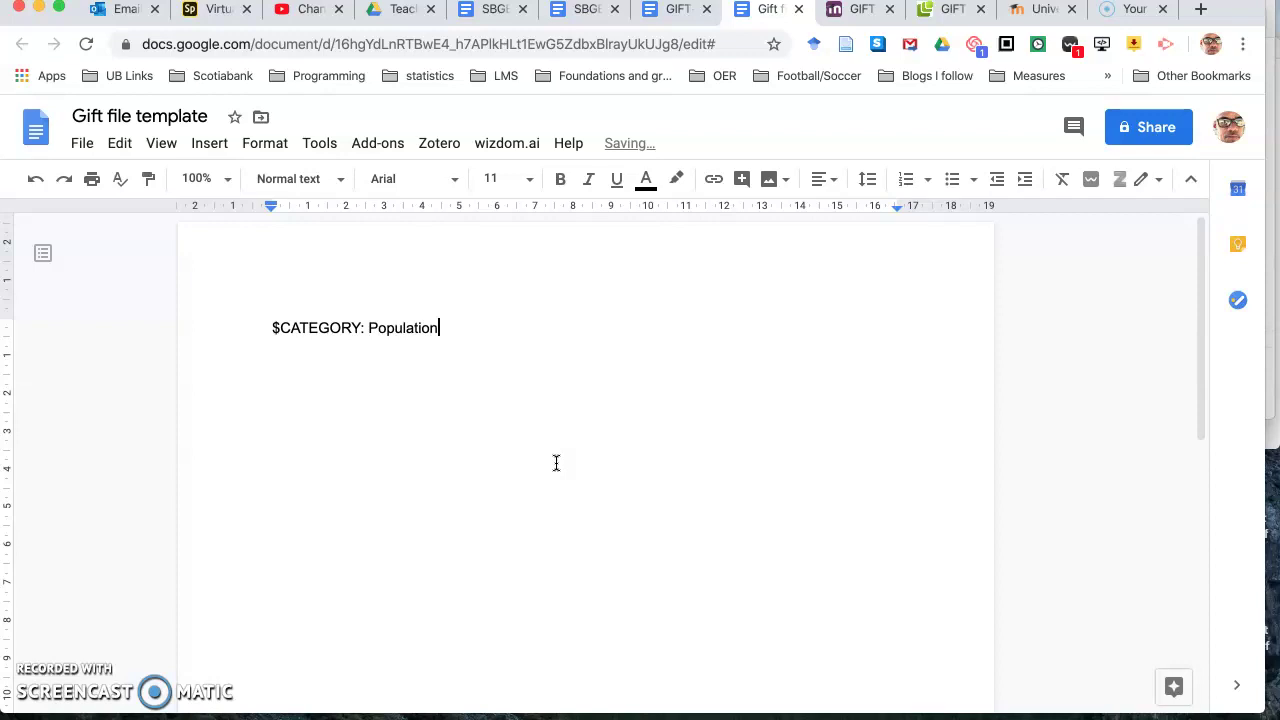
key("Return")
key("Return")
left_click(420, 480)
left_click(286, 349)
left_click(289, 377)
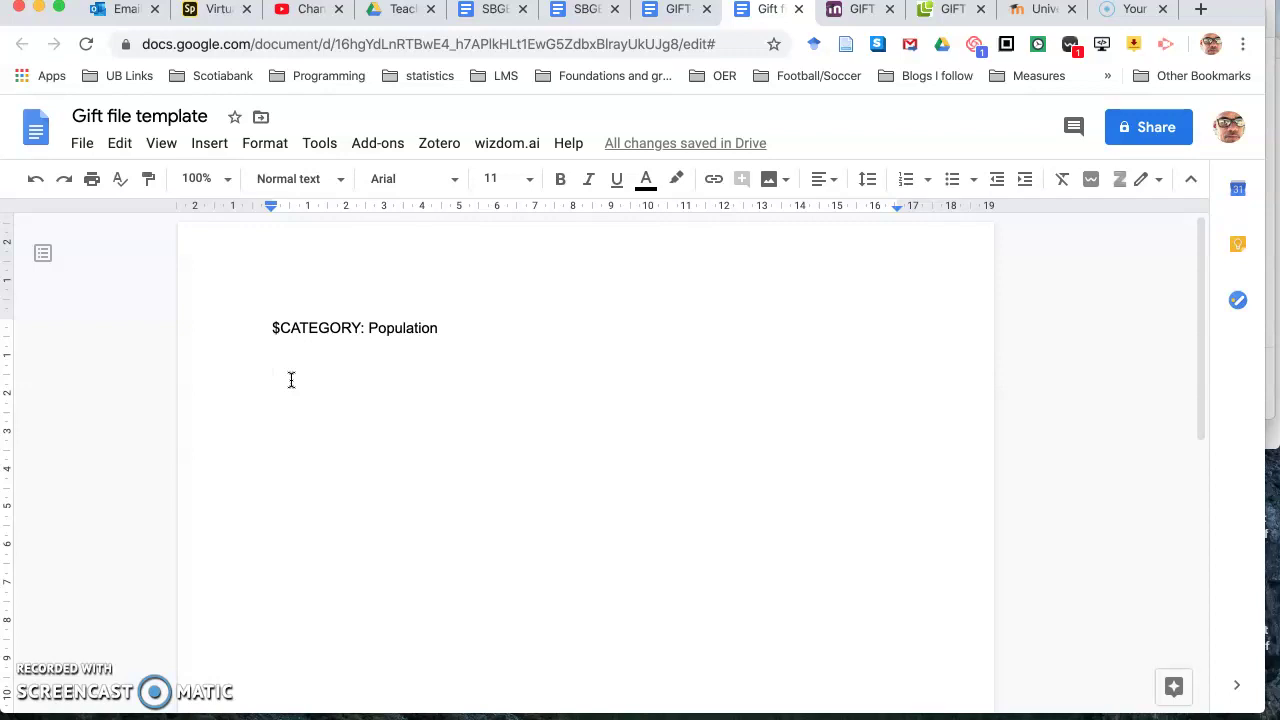
Step: Add '::PopQ1:: What do we call the study of population?', copied from the Population Assignment
type("::PopQ1")
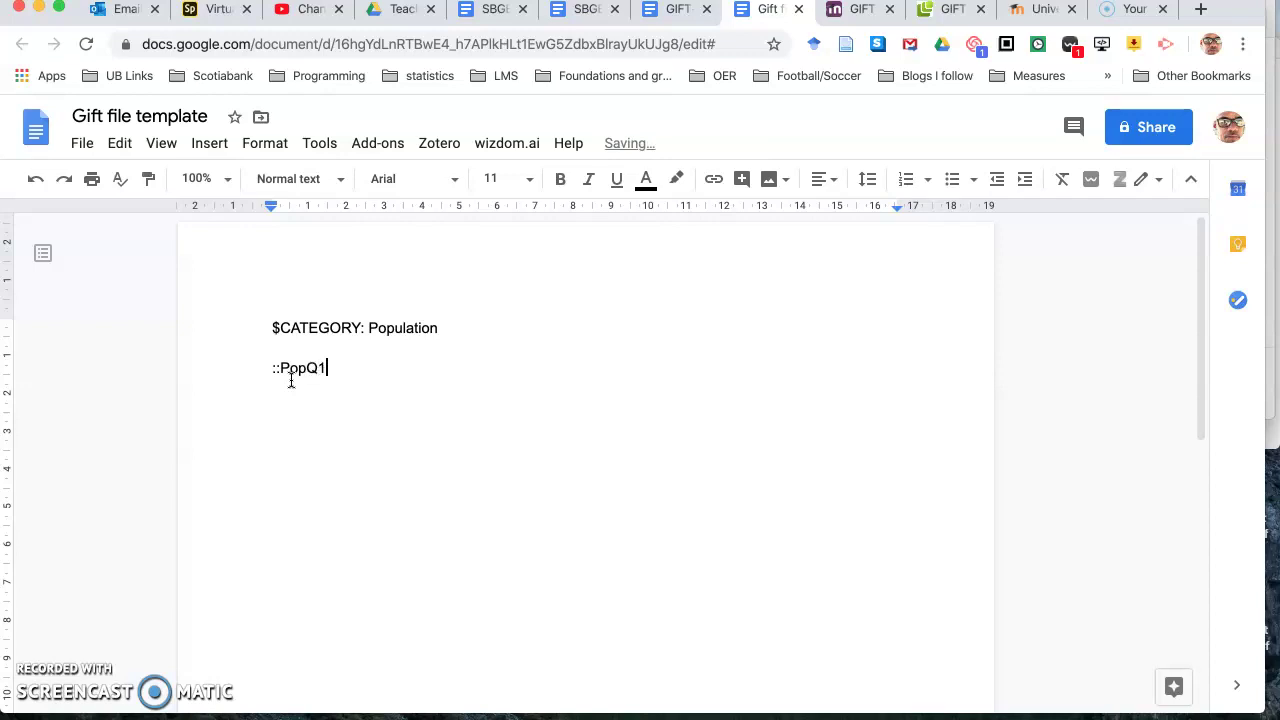
type("::")
left_click(491, 14)
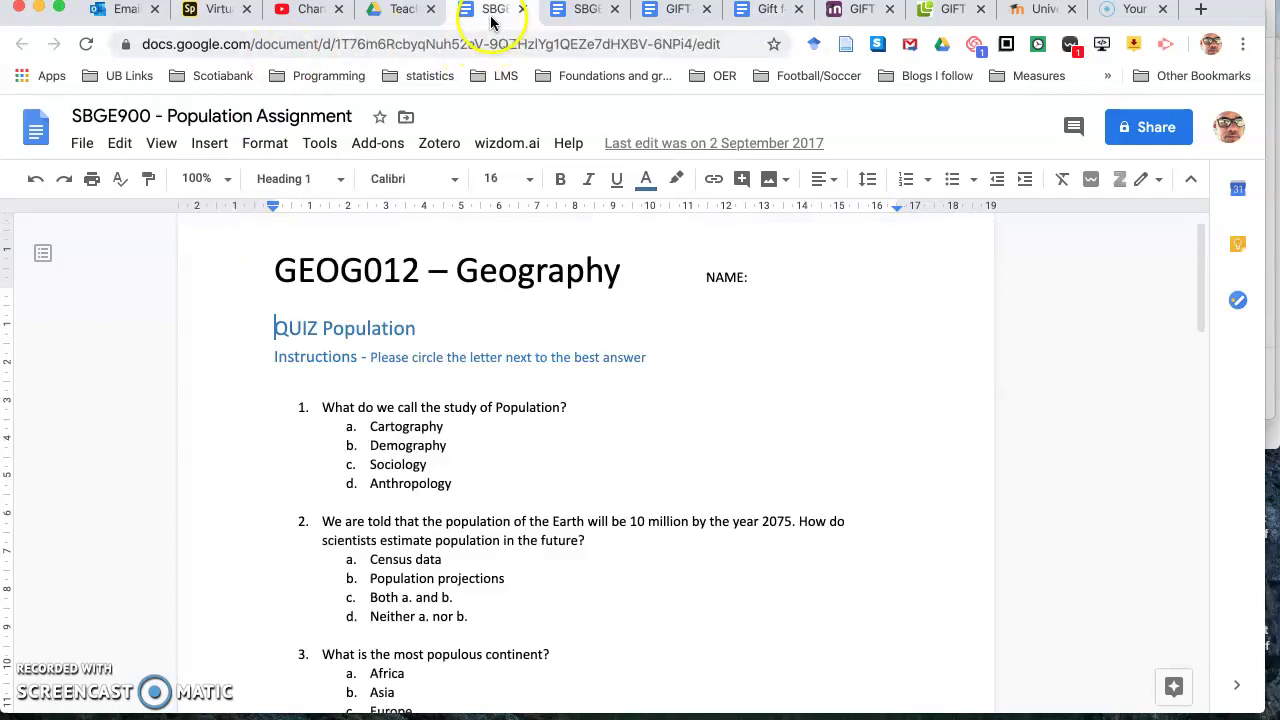
left_click(765, 10)
type("What do we call the study of population?")
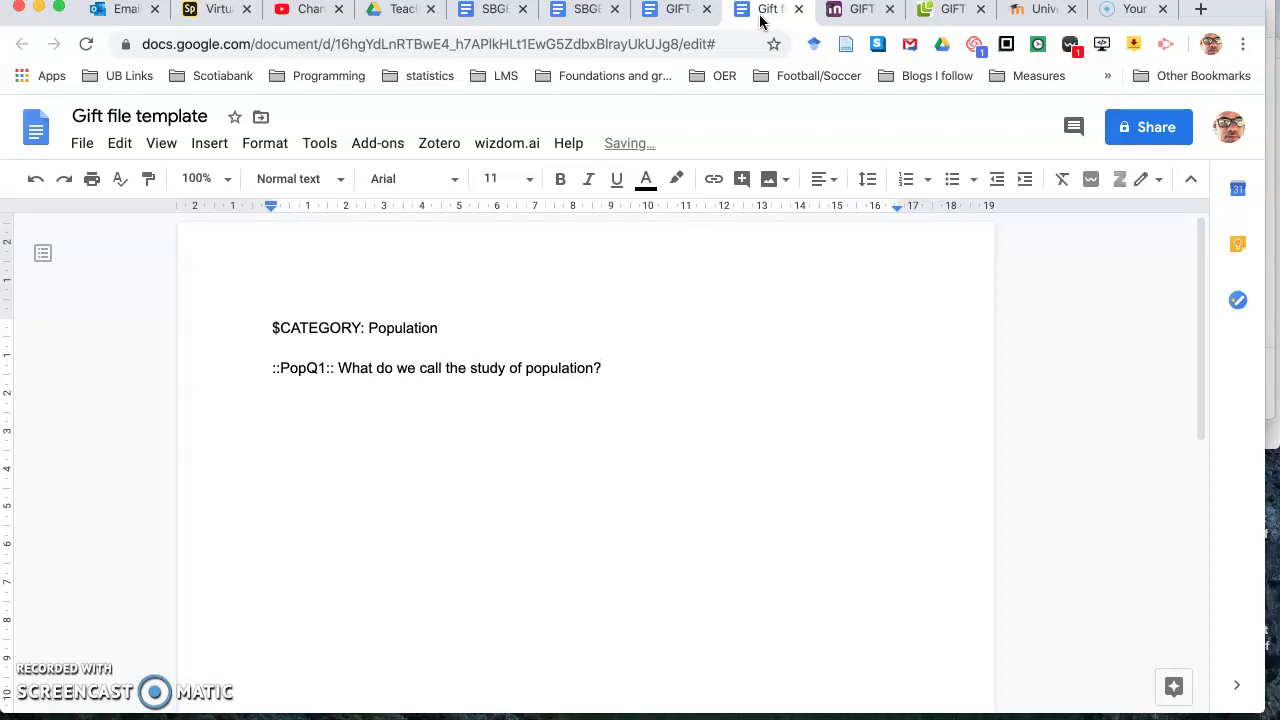
Step: Open PopQ1's answer block with =demography correct and ~cartography wrong
key("Return")
type("{")
key("Return")
type("=demography")
key("Return")
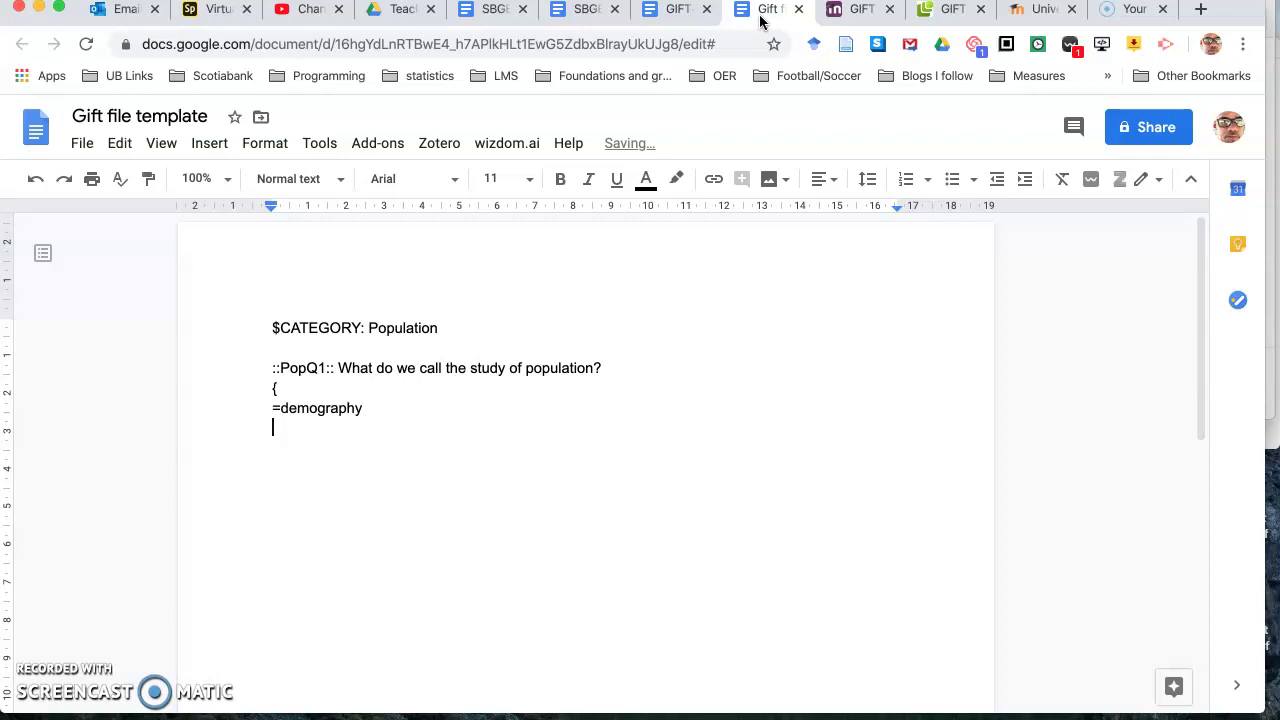
type("~cartography")
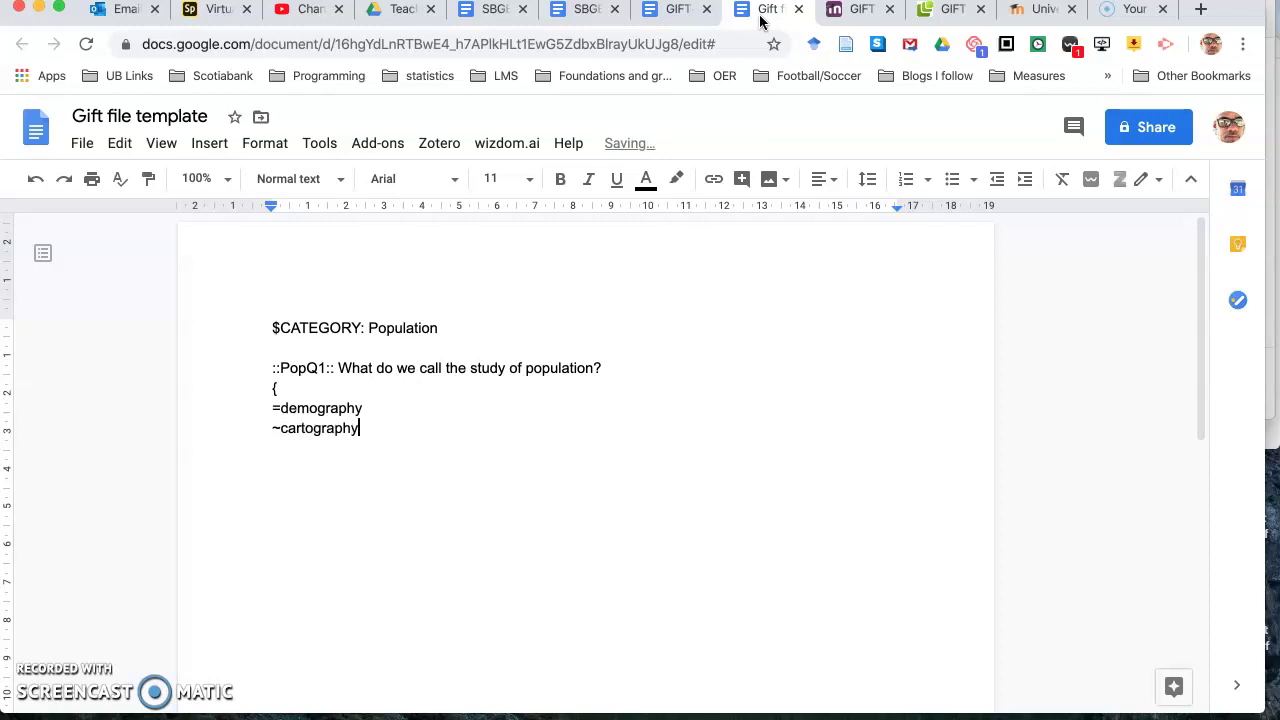
key("Return")
Step: Add wrong answers ~ethnography and ~sociology, close the block, and begin a new '::' line
type("~")
type("ehtnog")
key("BackSpace")
key("BackSpace")
key("BackSpace")
key("BackSpace")
key("BackSpace")
type("thnography")
key("Return")
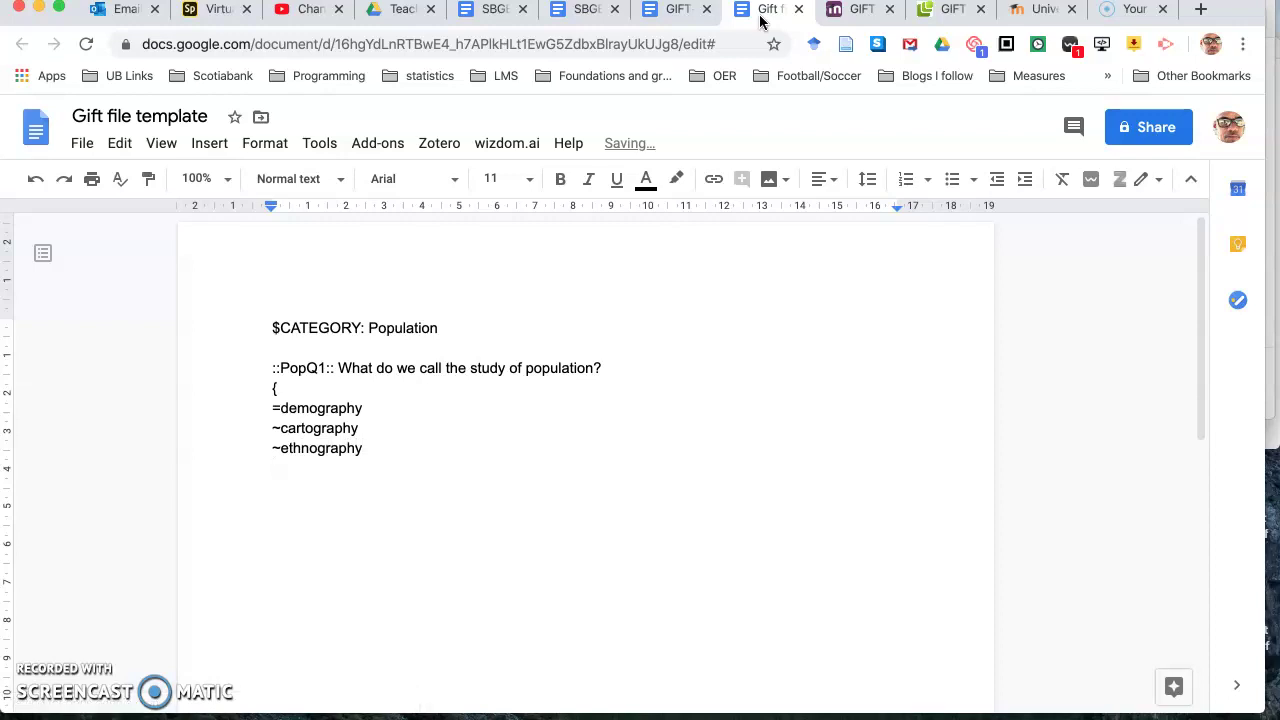
type("~sociology")
key("Return")
type("}")
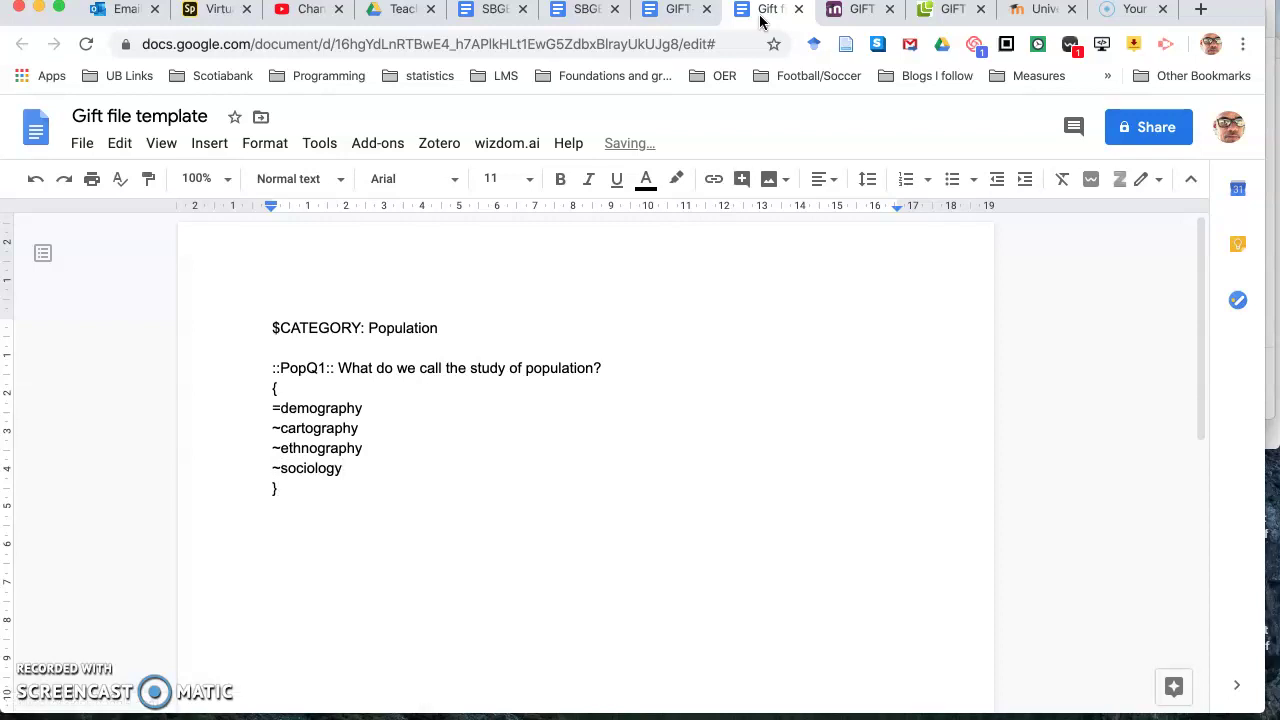
key("Return")
type("::")
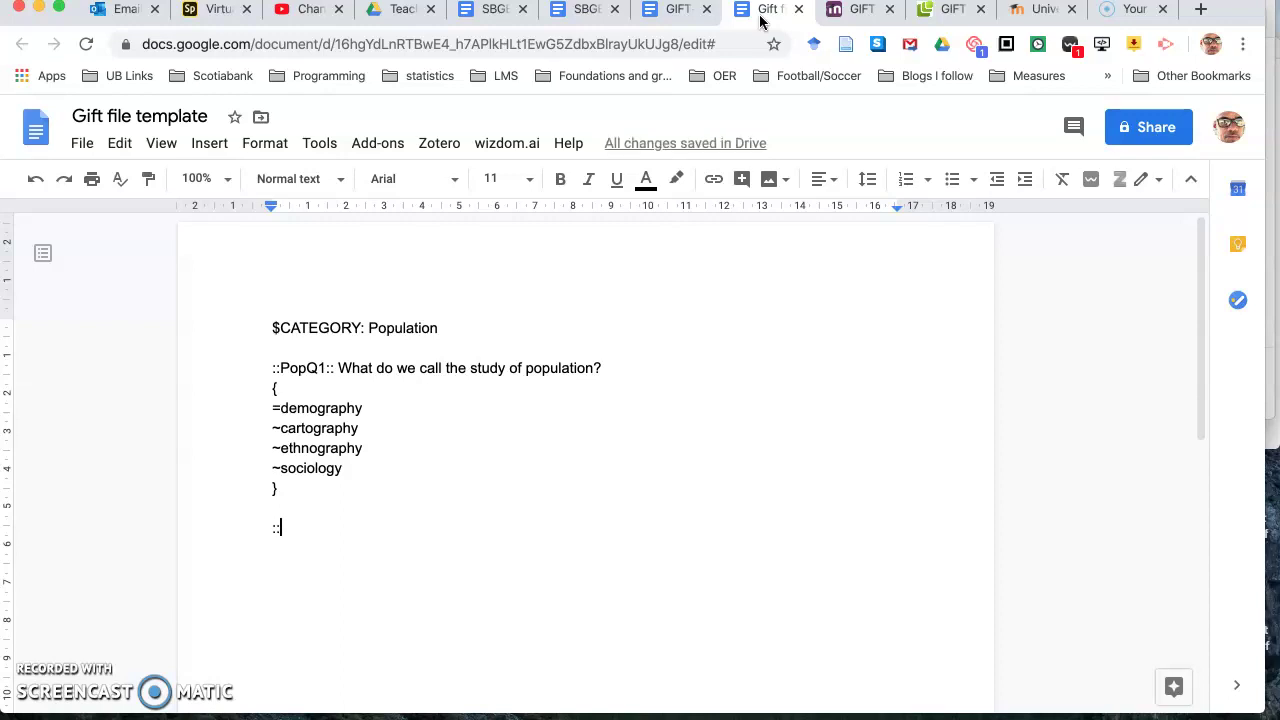
Step: Add question 'PopQ2:: What is the most populous continent?' from the Population Assignment
type("P")
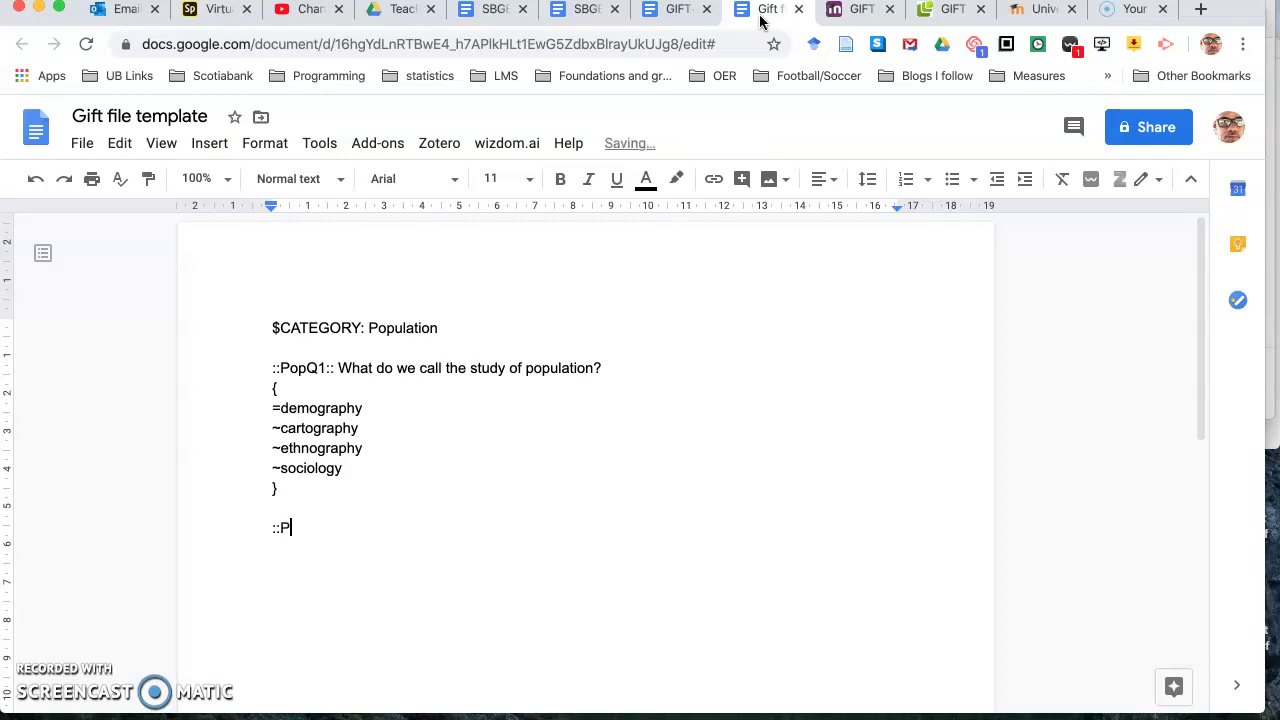
type("opQ2::")
left_click(495, 10)
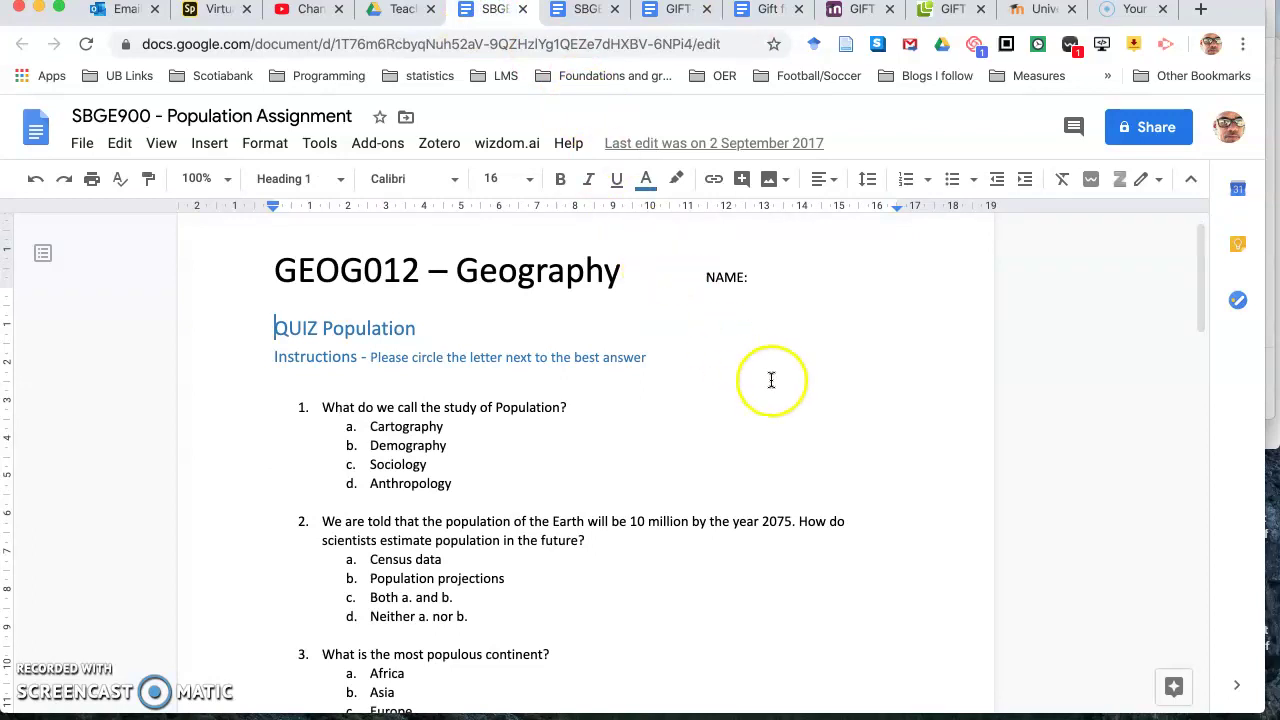
left_click(763, 11)
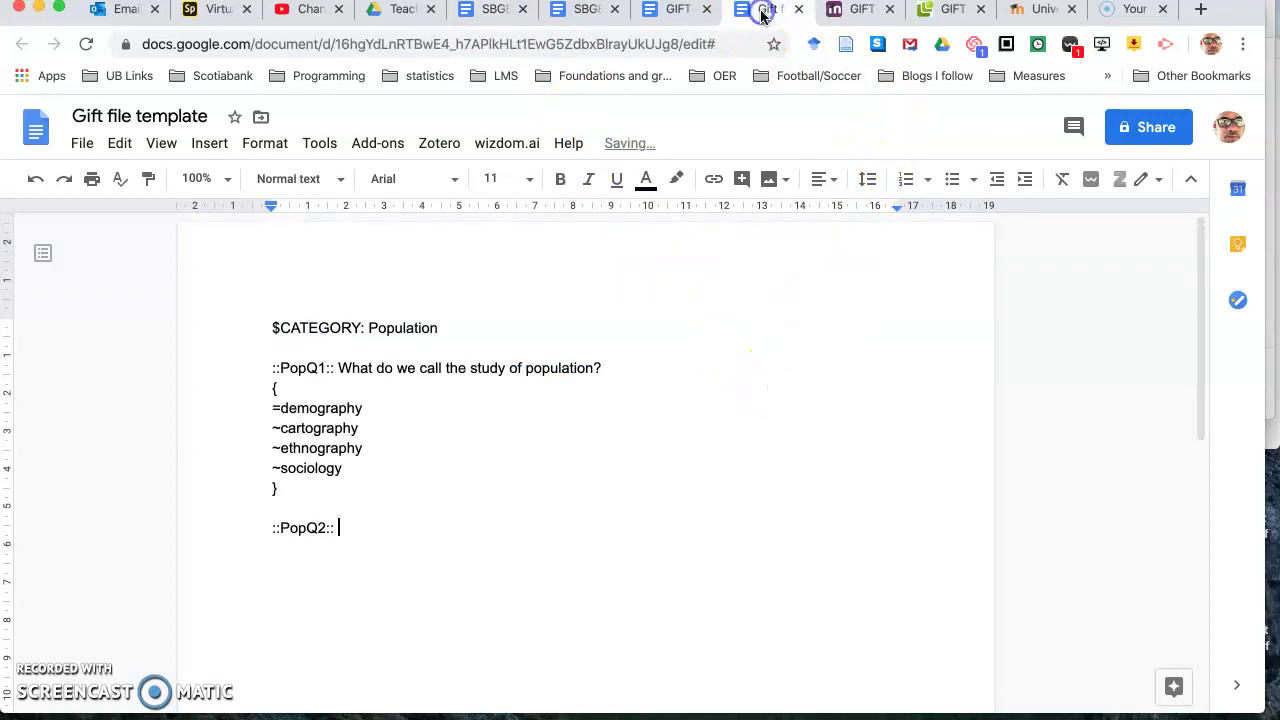
type("What is the most populous continent")
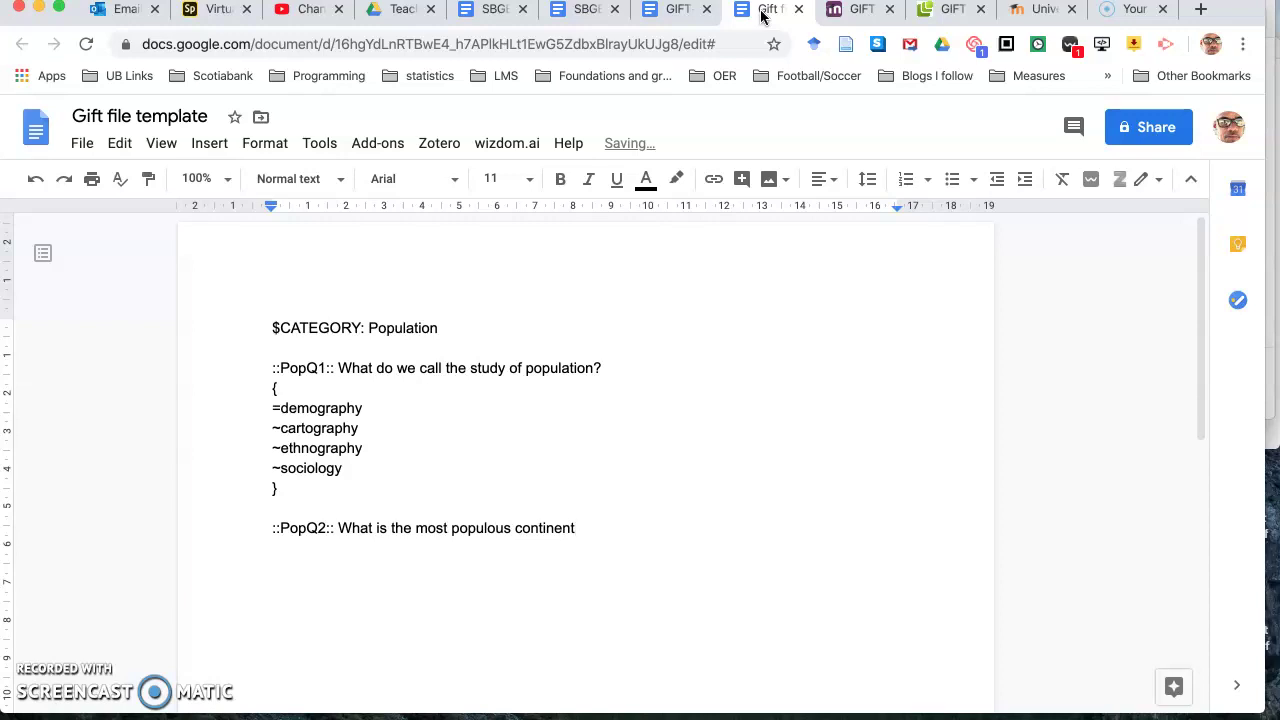
type("?")
Step: Open PopQ2's answer block with =Asia correct and ~Africa wrong
key("Return")
type("{")
key("Return")
type("=")
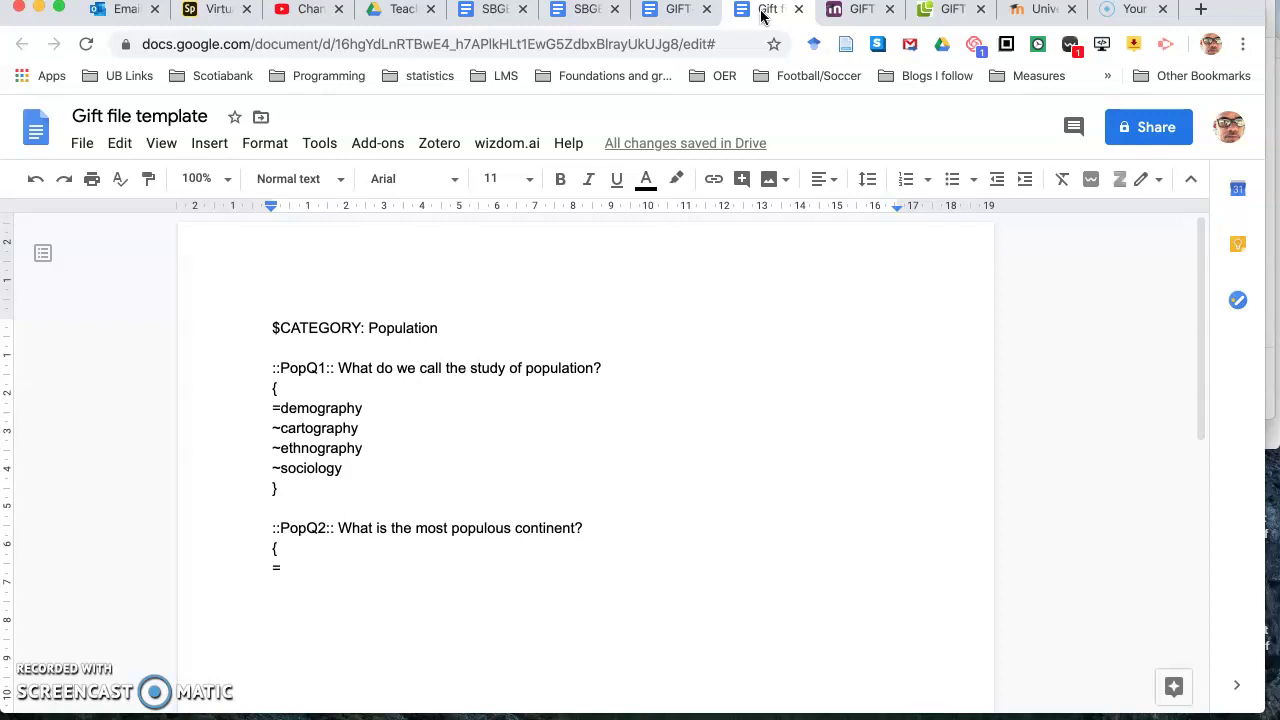
type("Asia")
key("Return")
type("~Africa")
Step: Add wrong answers ~Europe and ~North America and close the answer block
key("Return")
type("~")
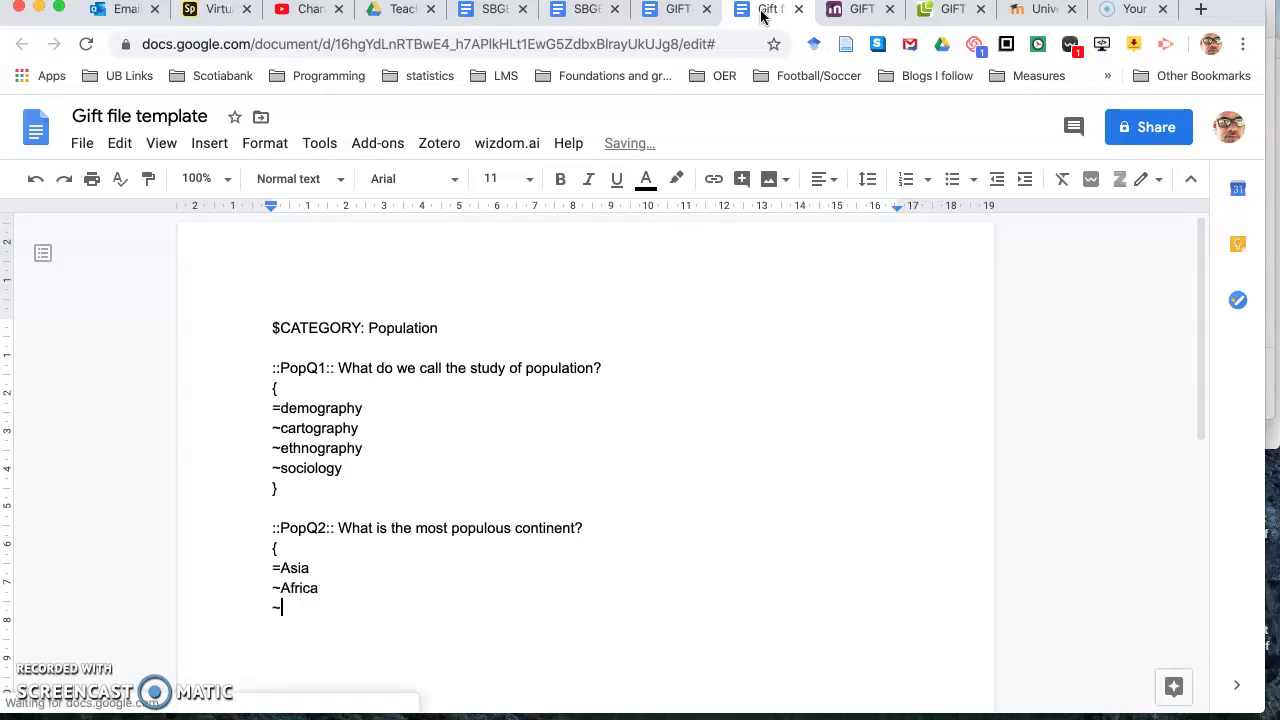
type("Europe")
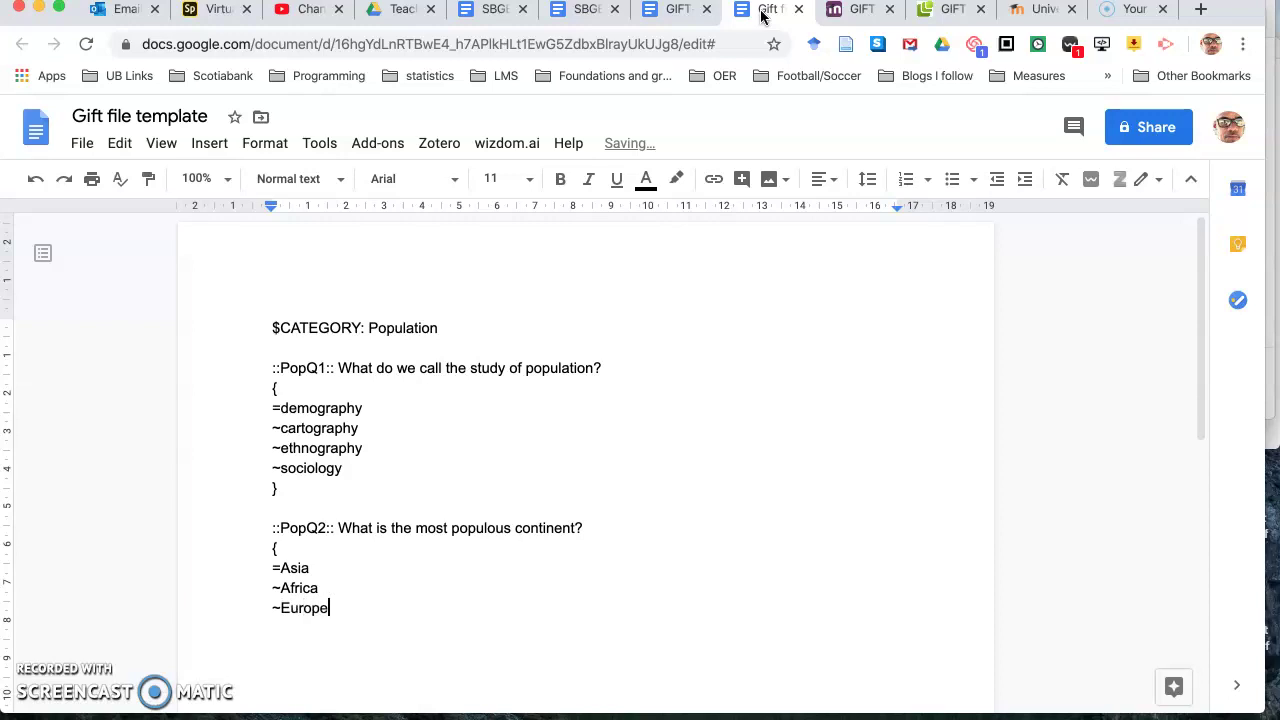
key("Return")
type("~North America")
key("Return")
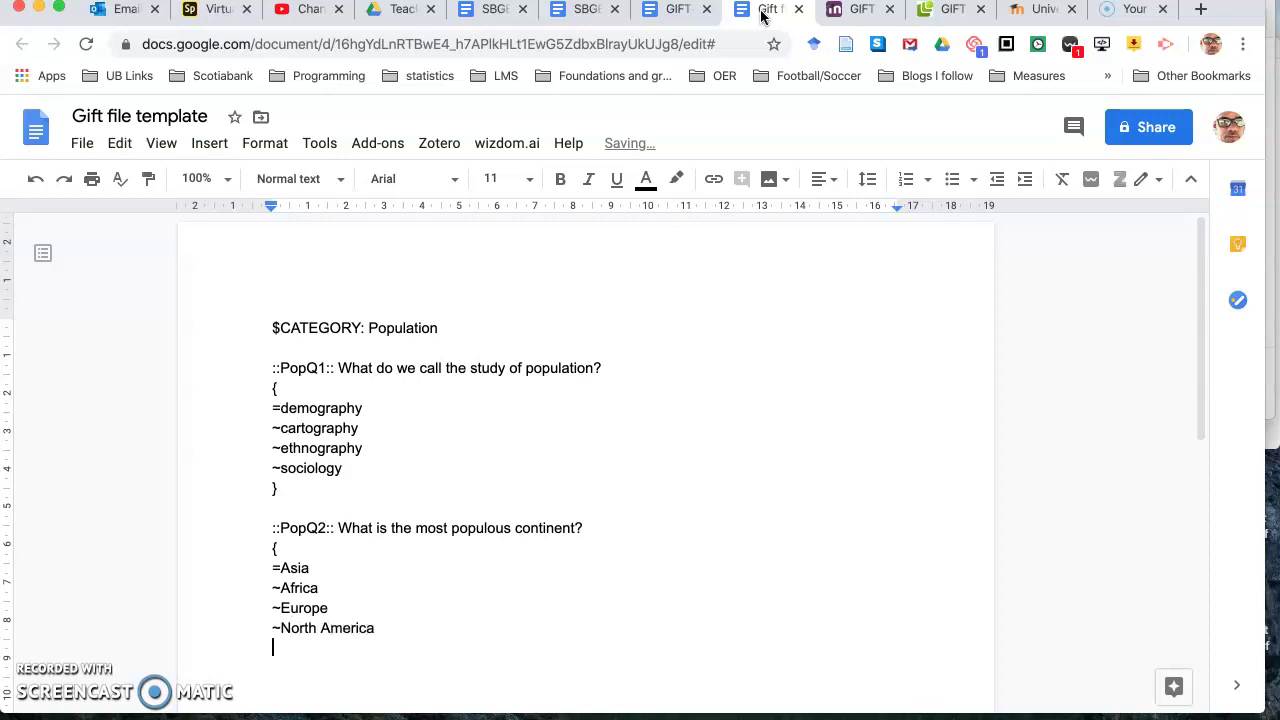
type("}")
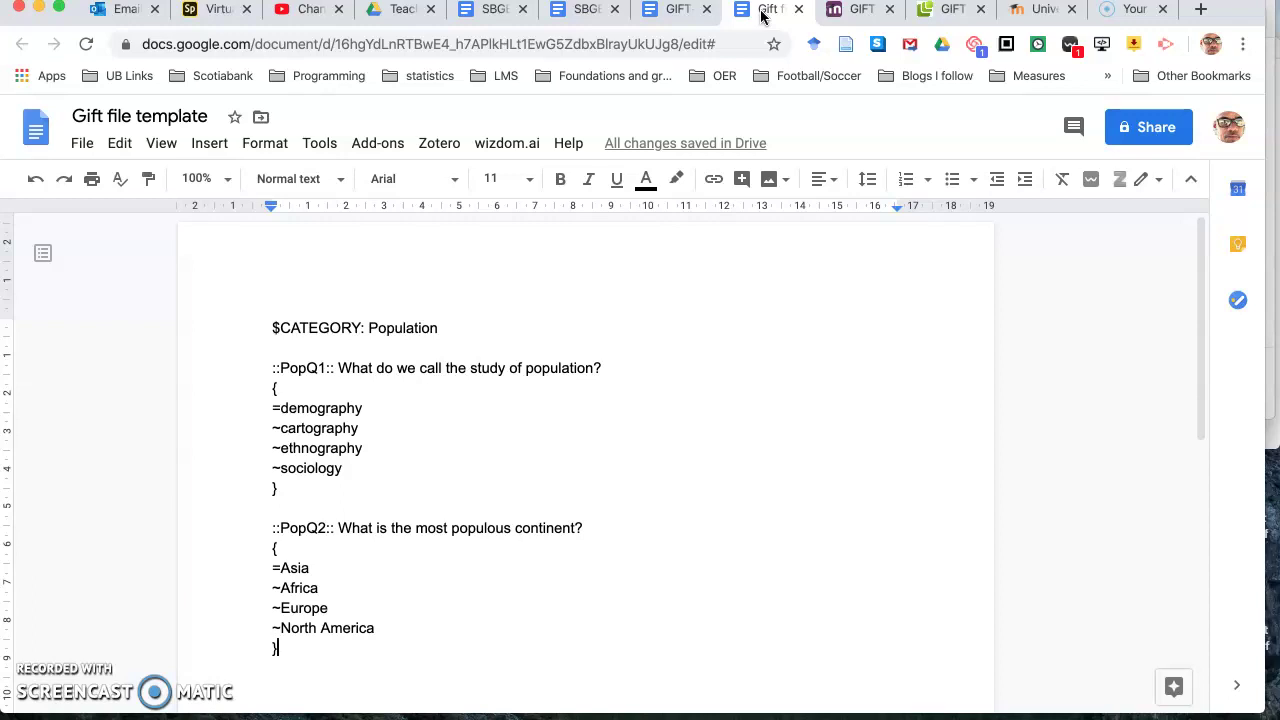
key("Return")
key("Return")
Step: Add true/false question PopQ3 'Asia is the largest continent in the world' {T}, then '$CATEGORY: Migration'
type("::")
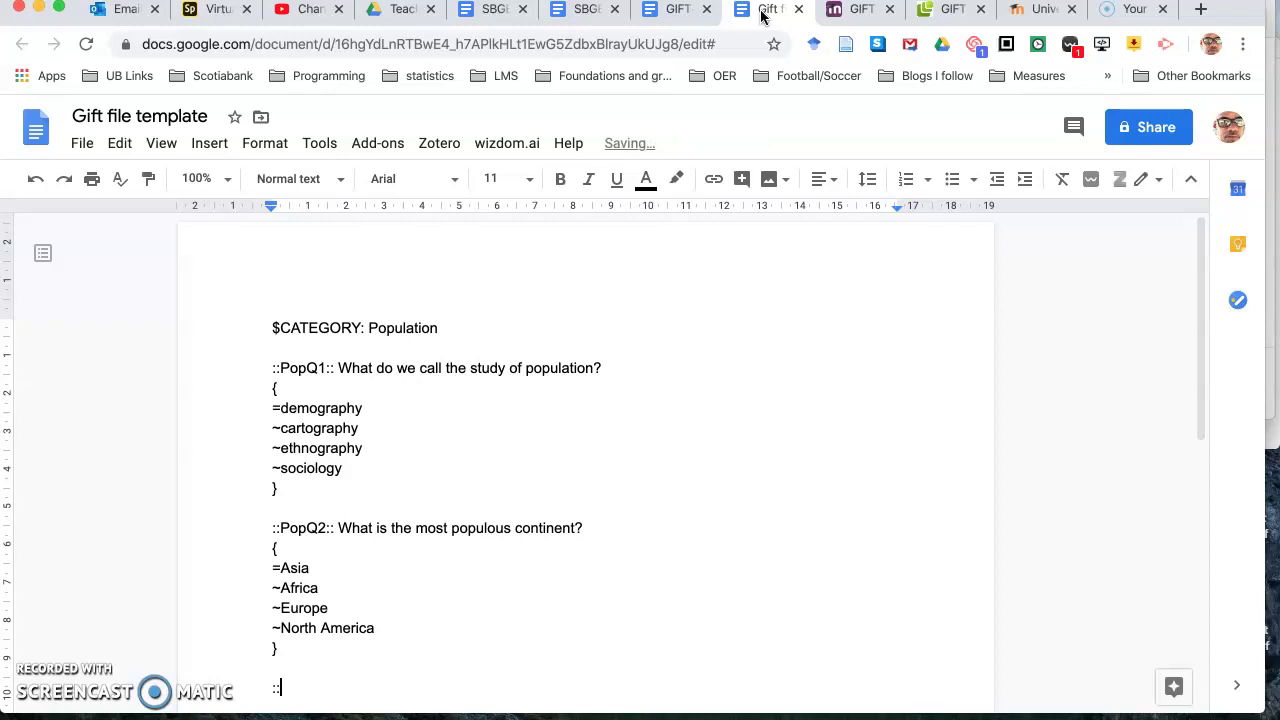
type("PopQ3::")
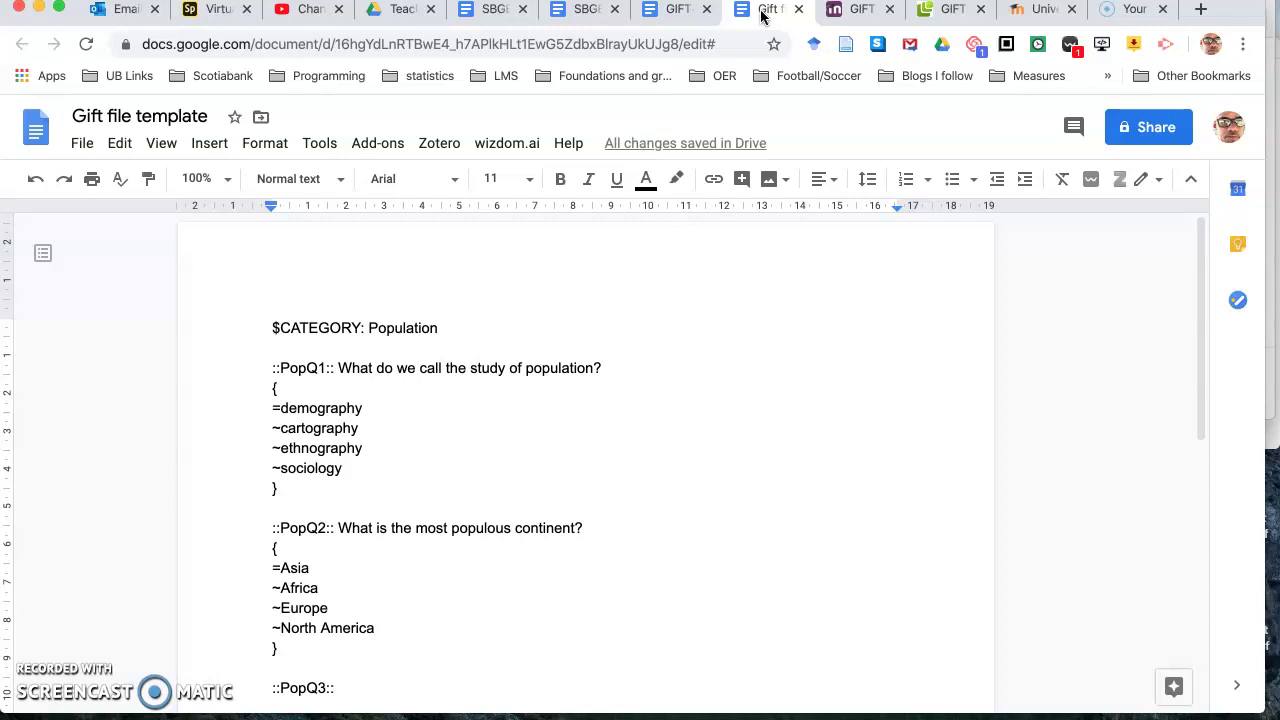
type(" Asia is the largest continent in the world")
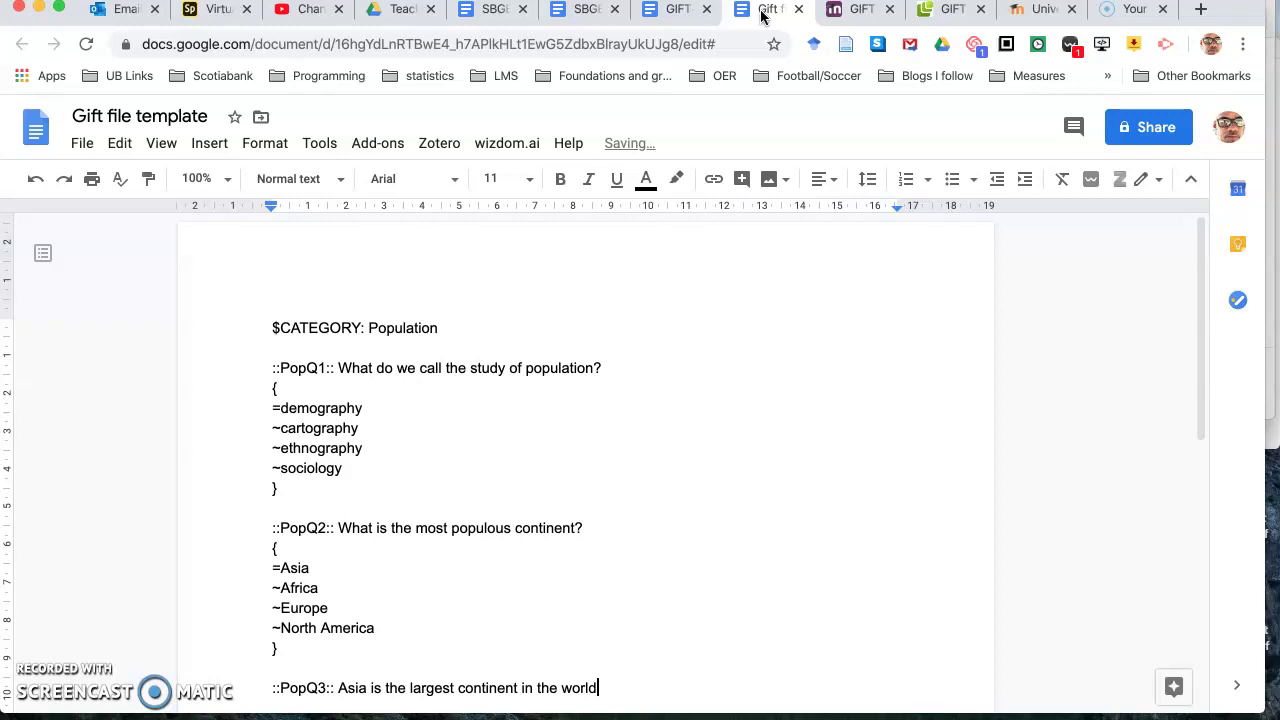
key("Return")
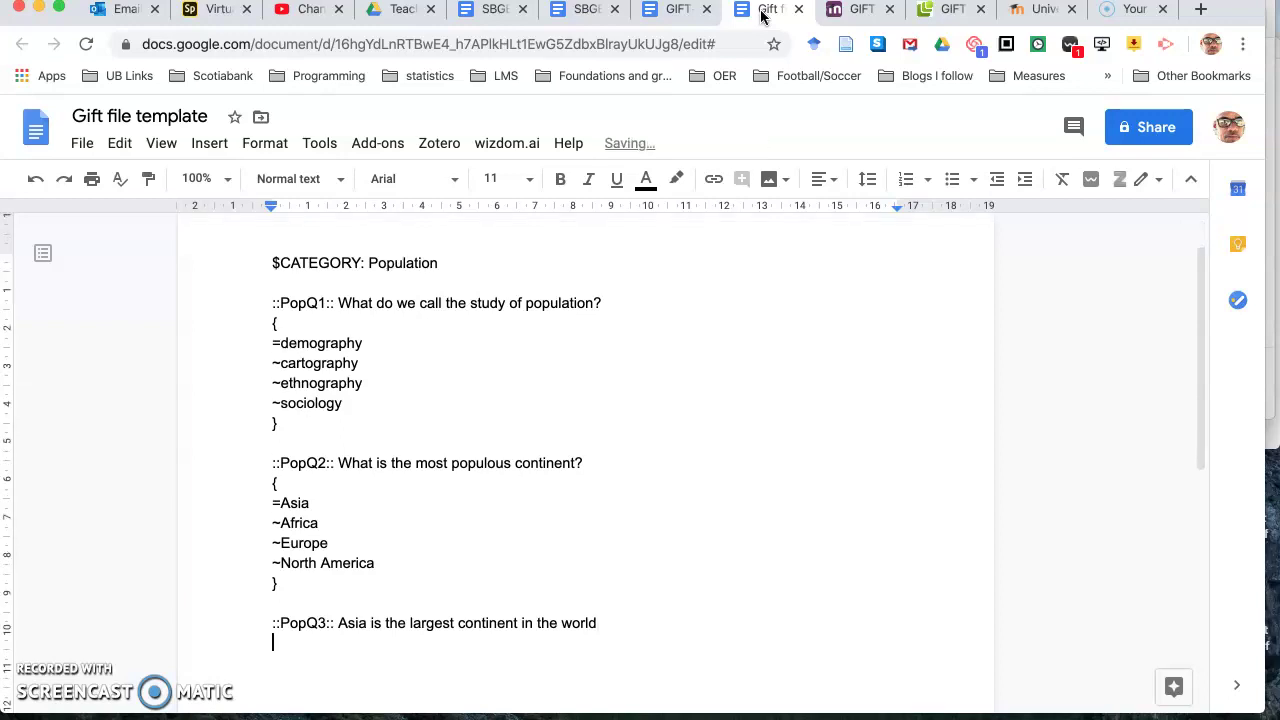
type("{T}")
key("Return")
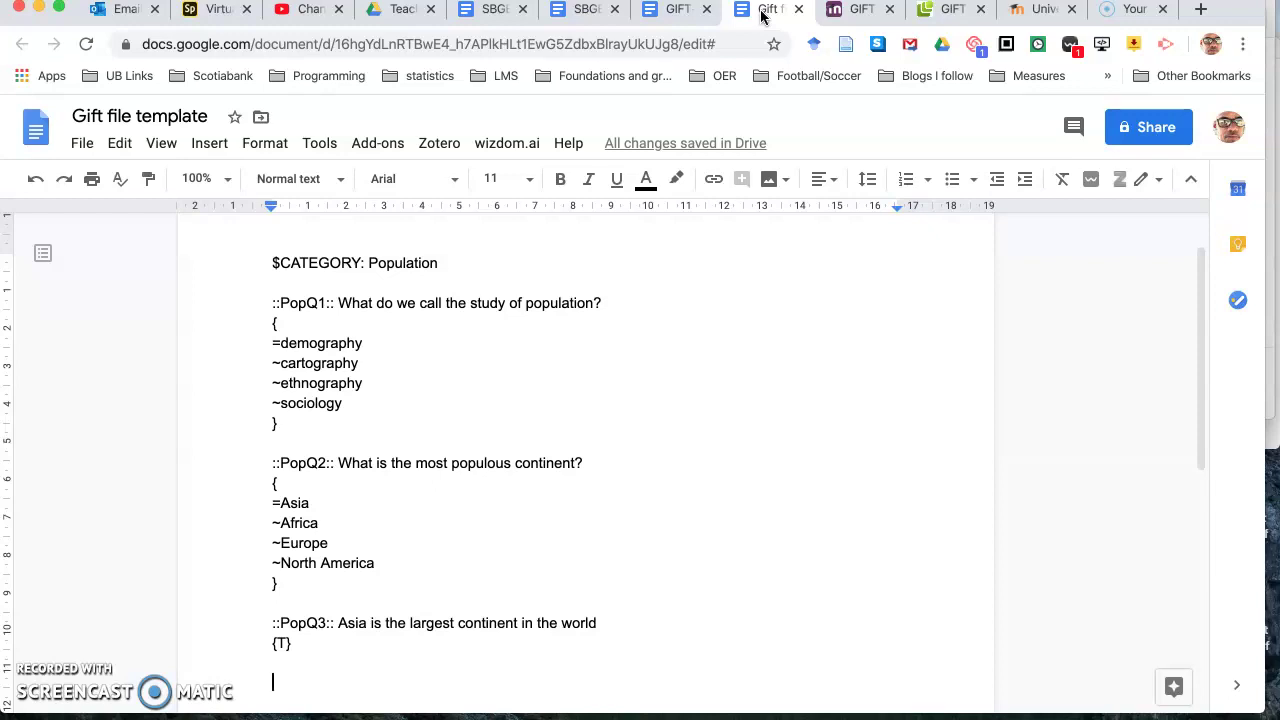
type("$CATEGORY")
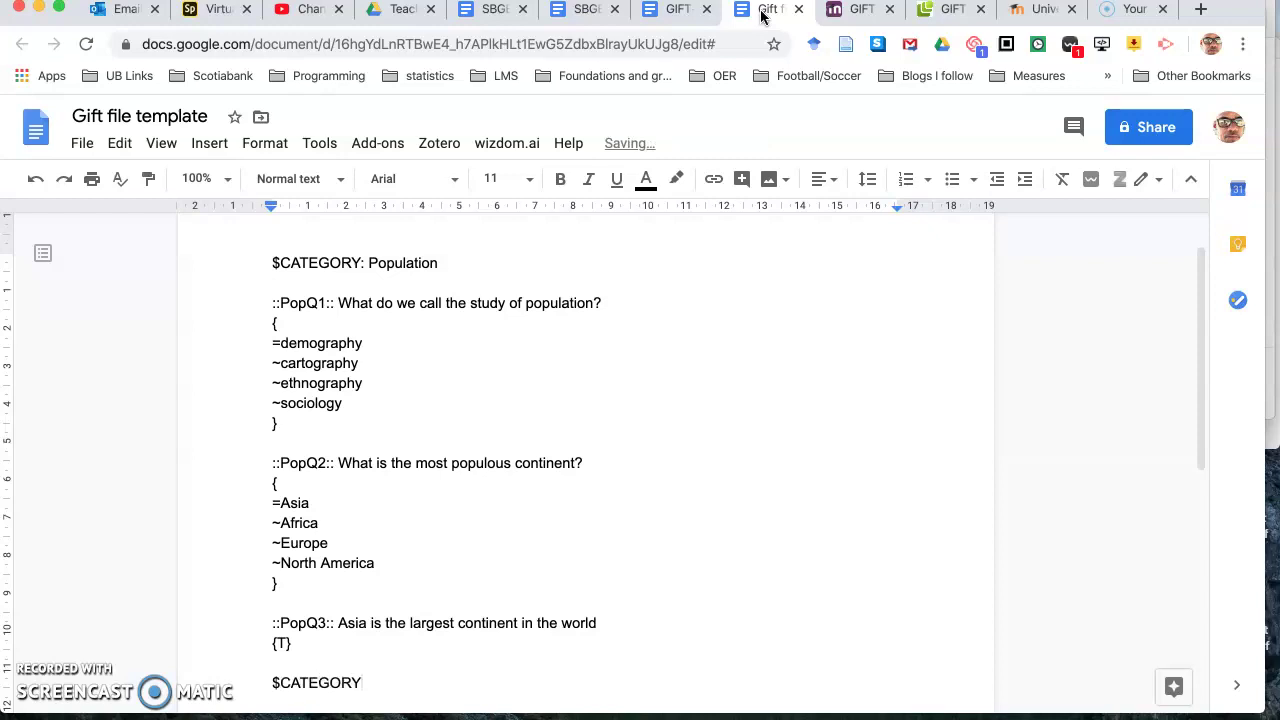
type(": Migration")
Step: Add '::MigQ1:: Migration into a country is known as {=immigration}' below the Migration heading
key("Return")
key("Return")
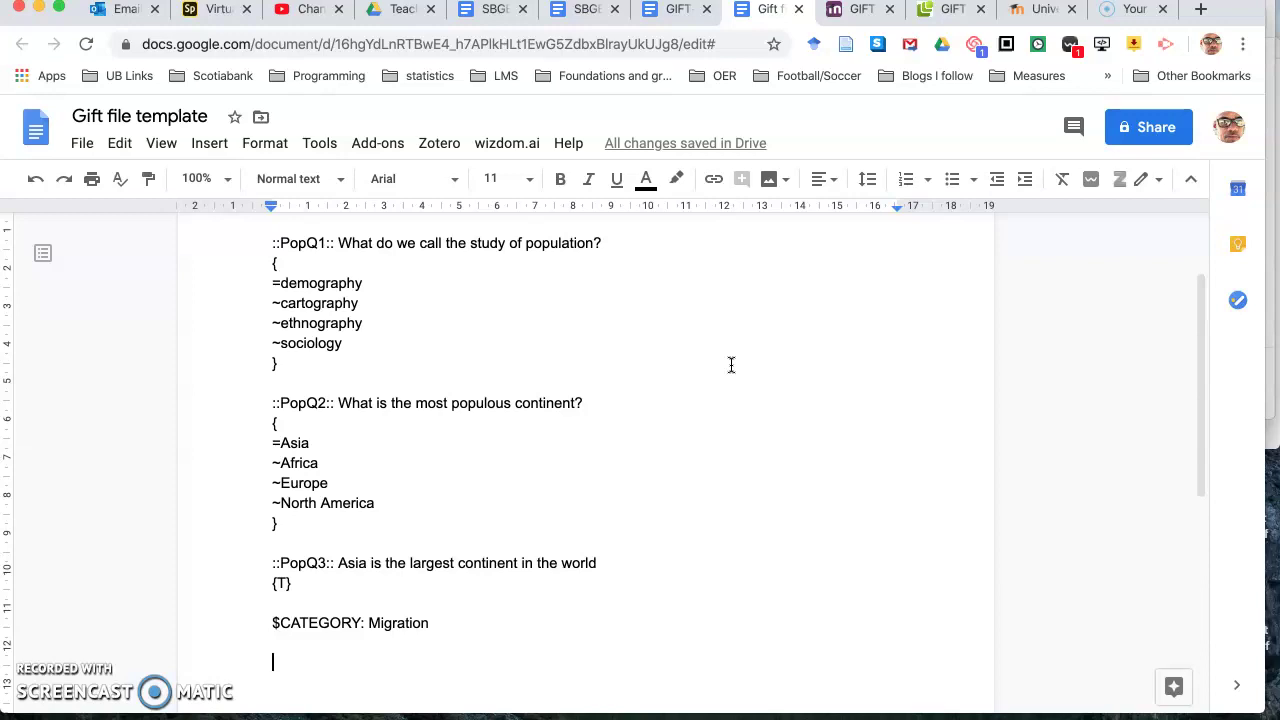
type("::")
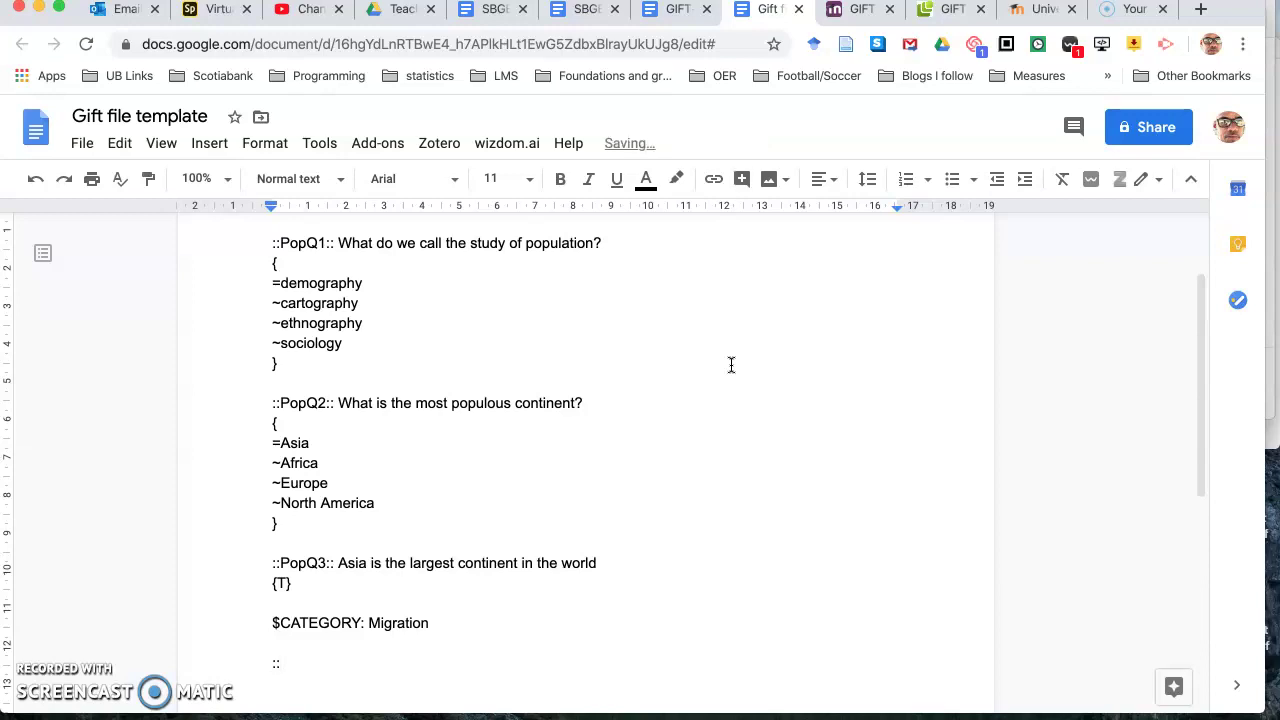
type("MigQ1::")
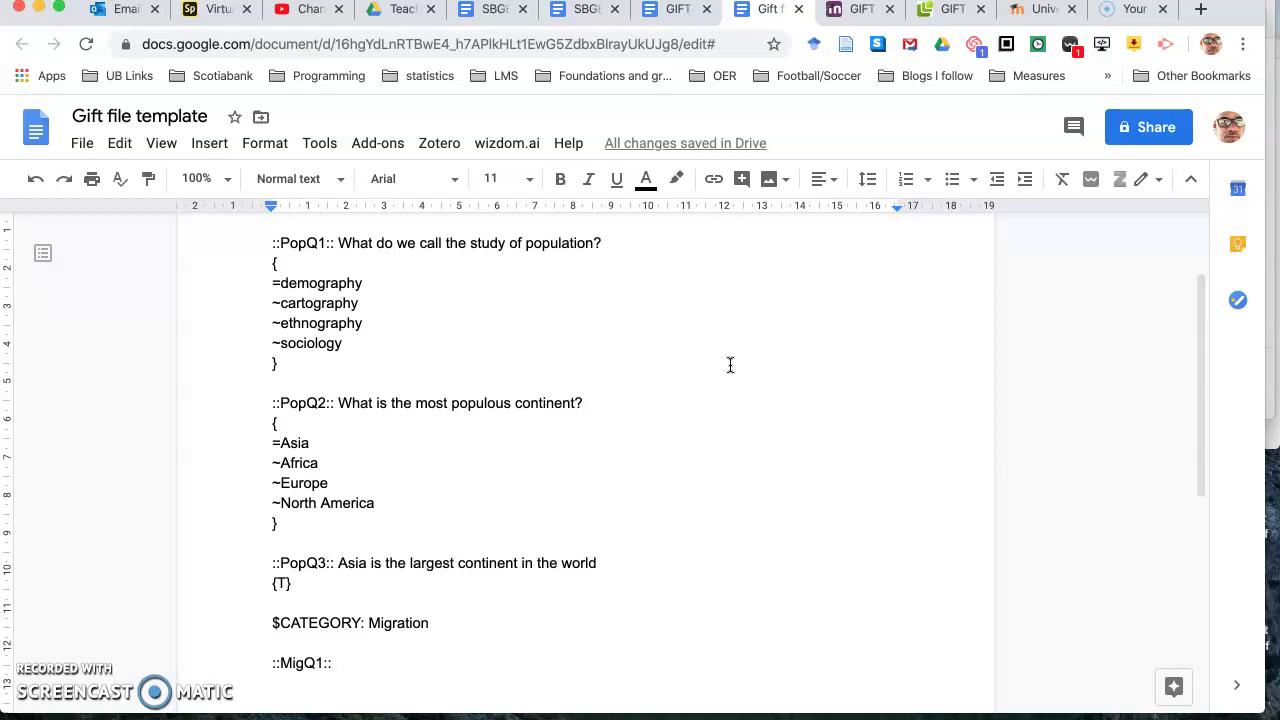
type("m")
key("BackSpace")
type("M")
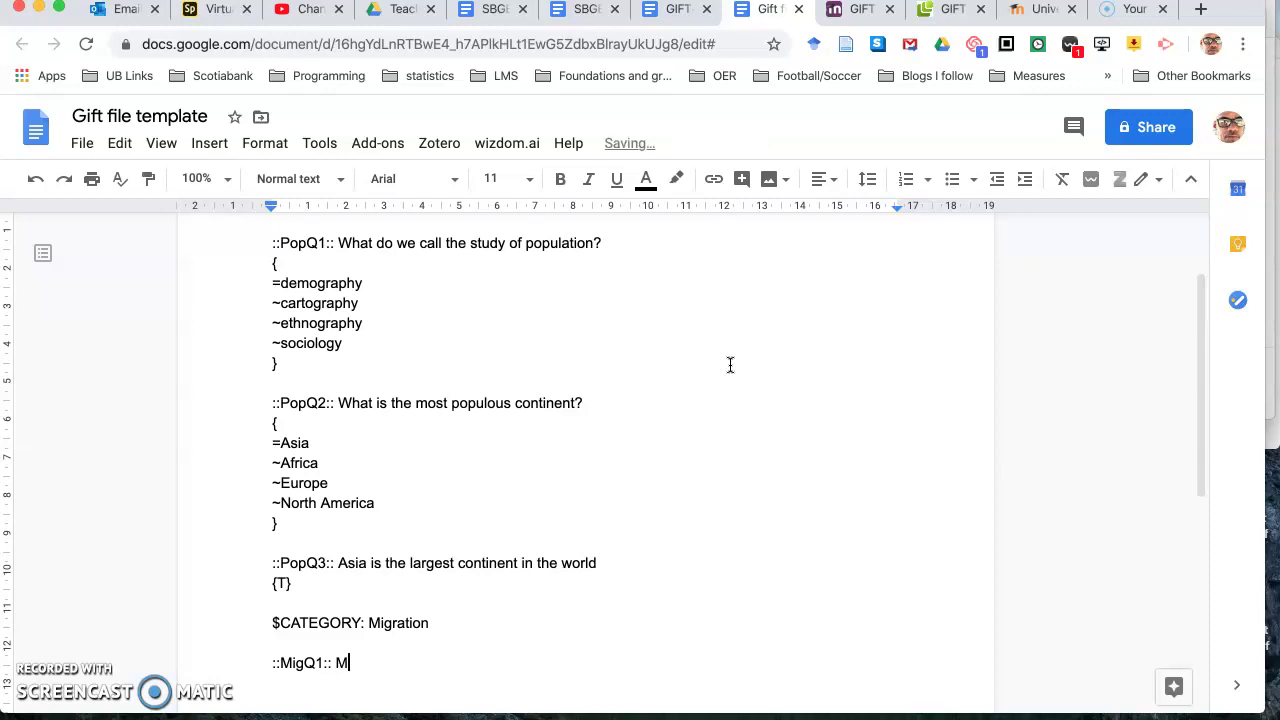
type("igration into a cou")
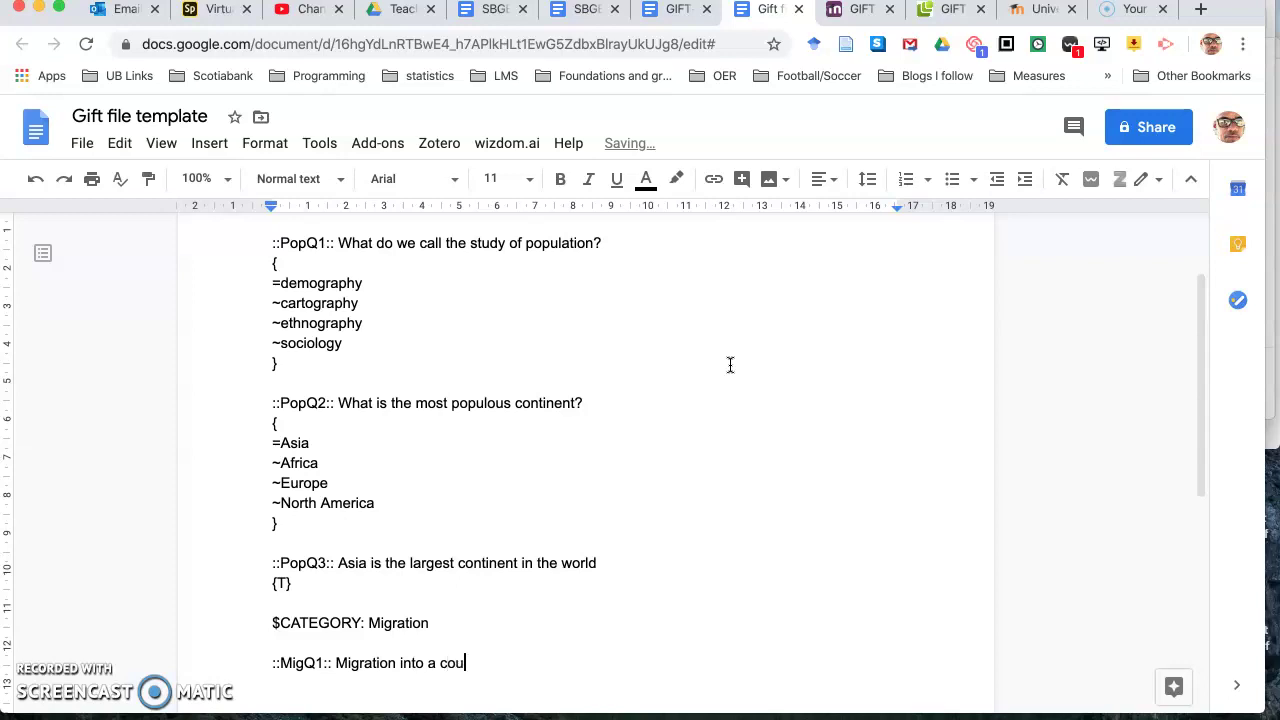
type("ntry is known as {=i")
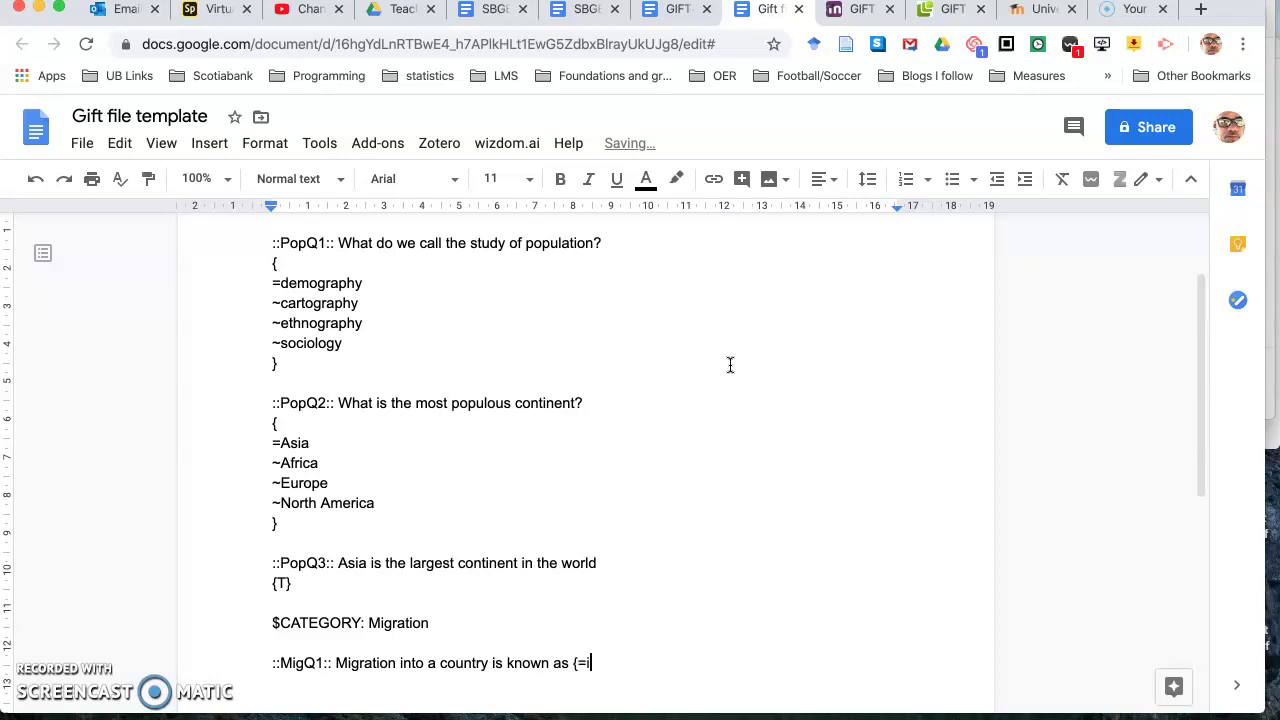
type("mmigration}")
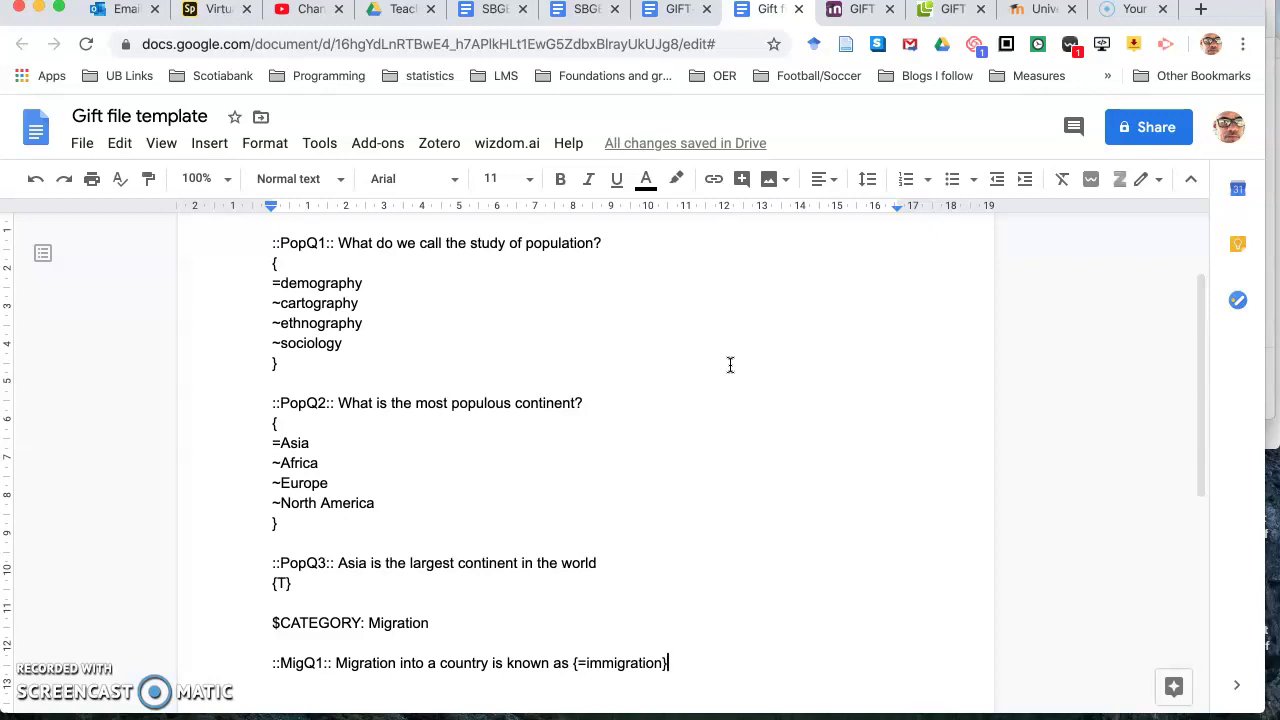
key("Return")
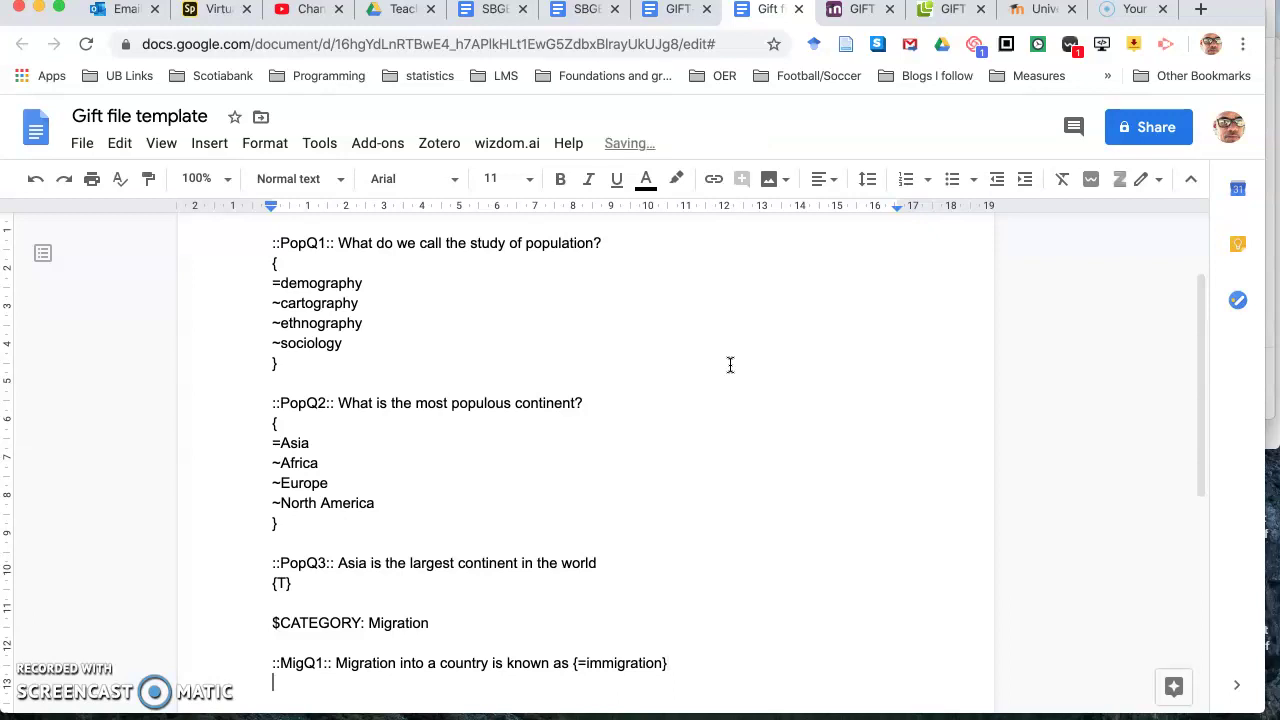
key("Return")
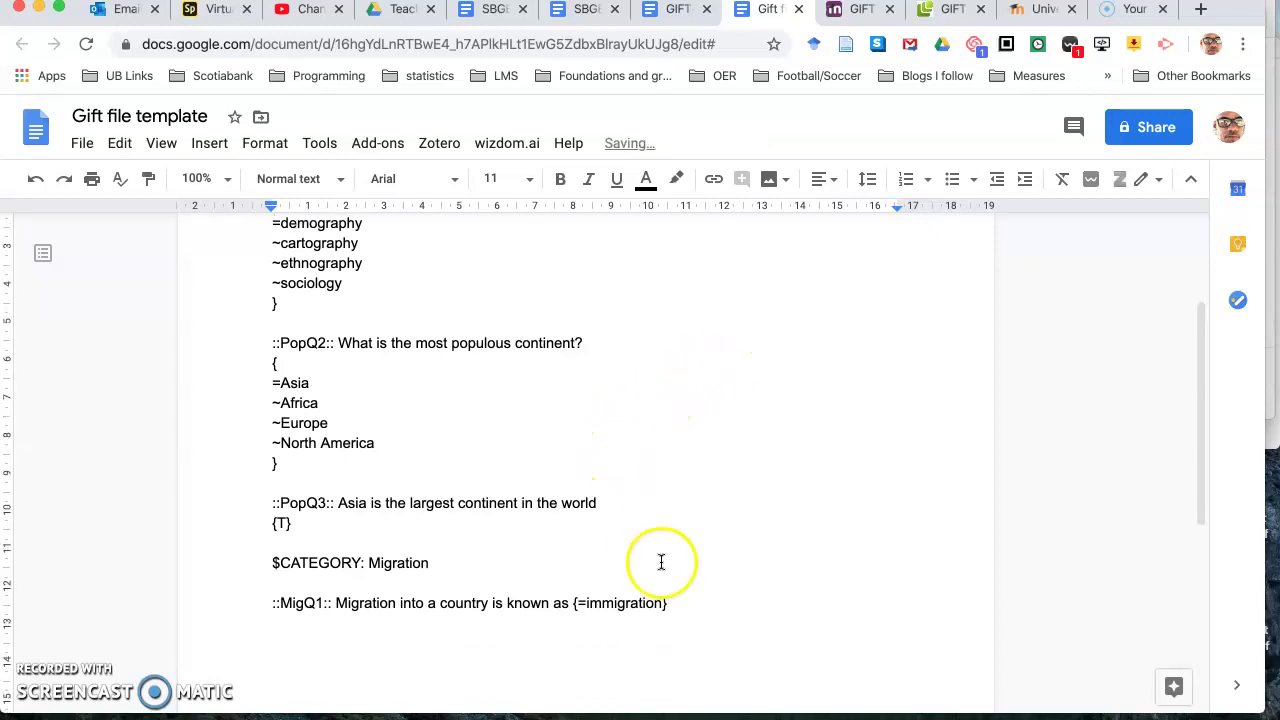
Step: Add =imigration as a second accepted MigQ1 answer and fix the brace and spacing
left_click(663, 604)
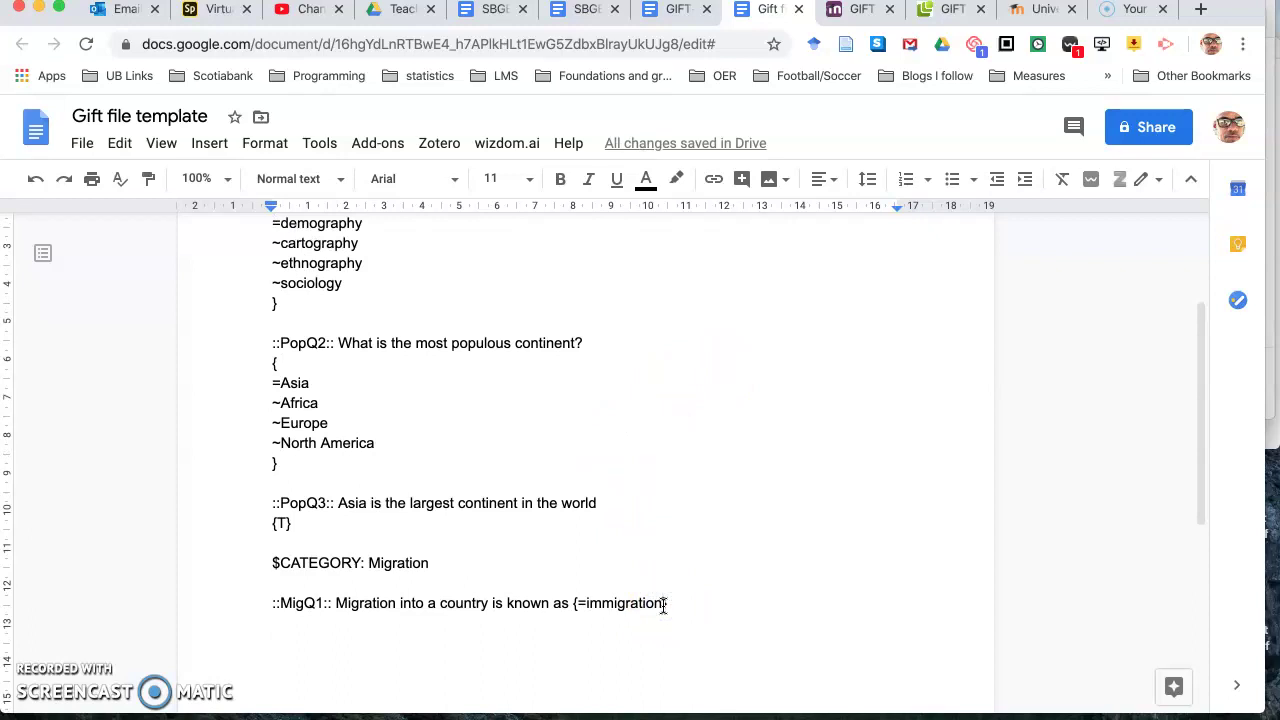
type("}")
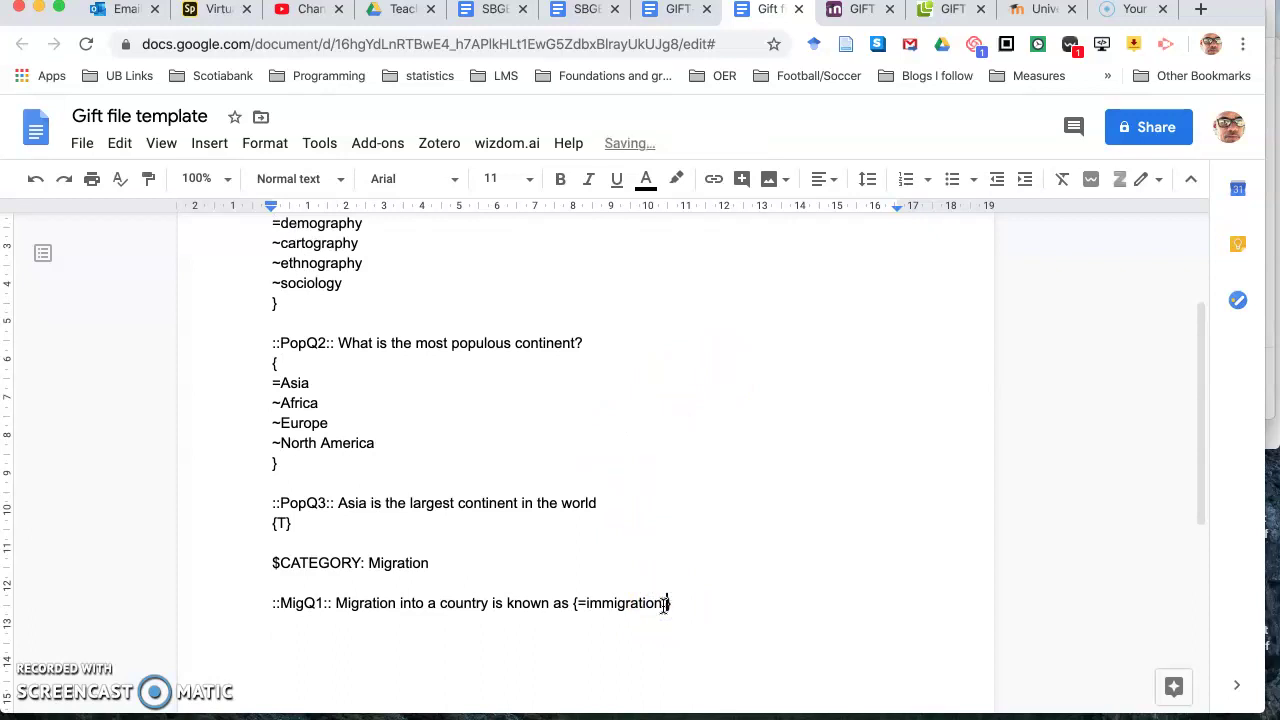
type("=imigration =")
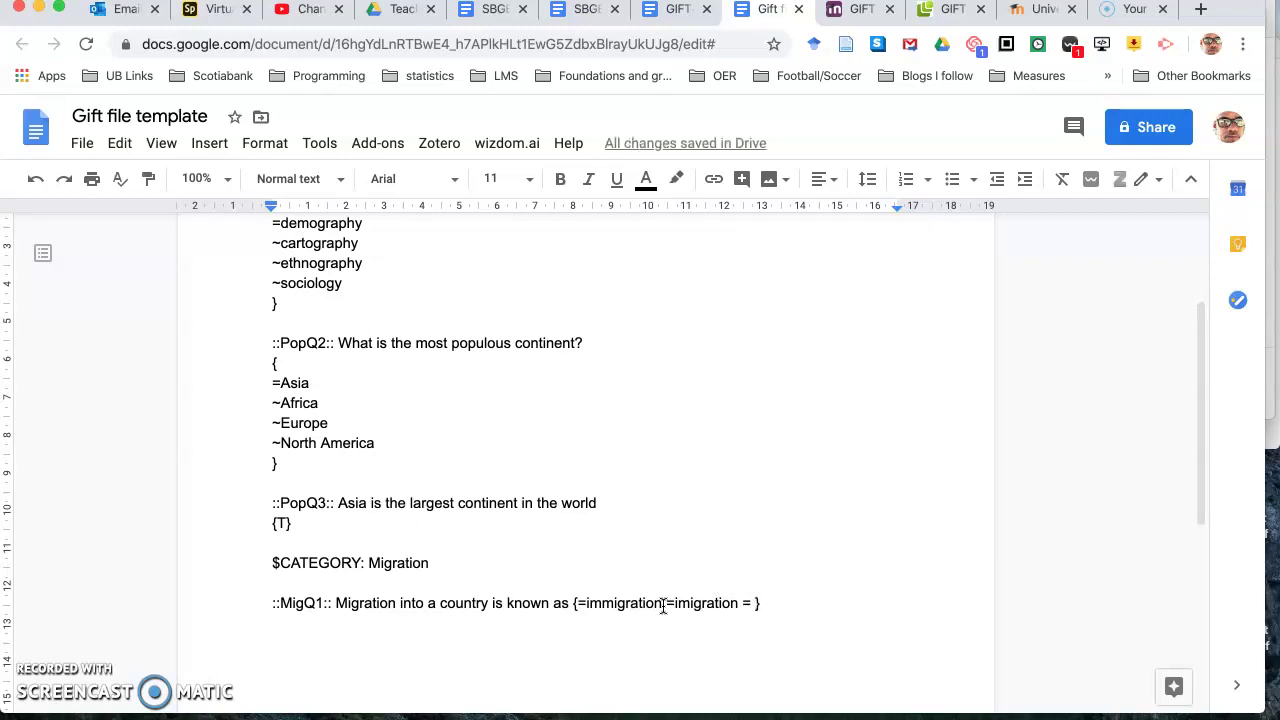
key("BackSpace")
key("BackSpace")
key("BackSpace")
left_click(663, 604)
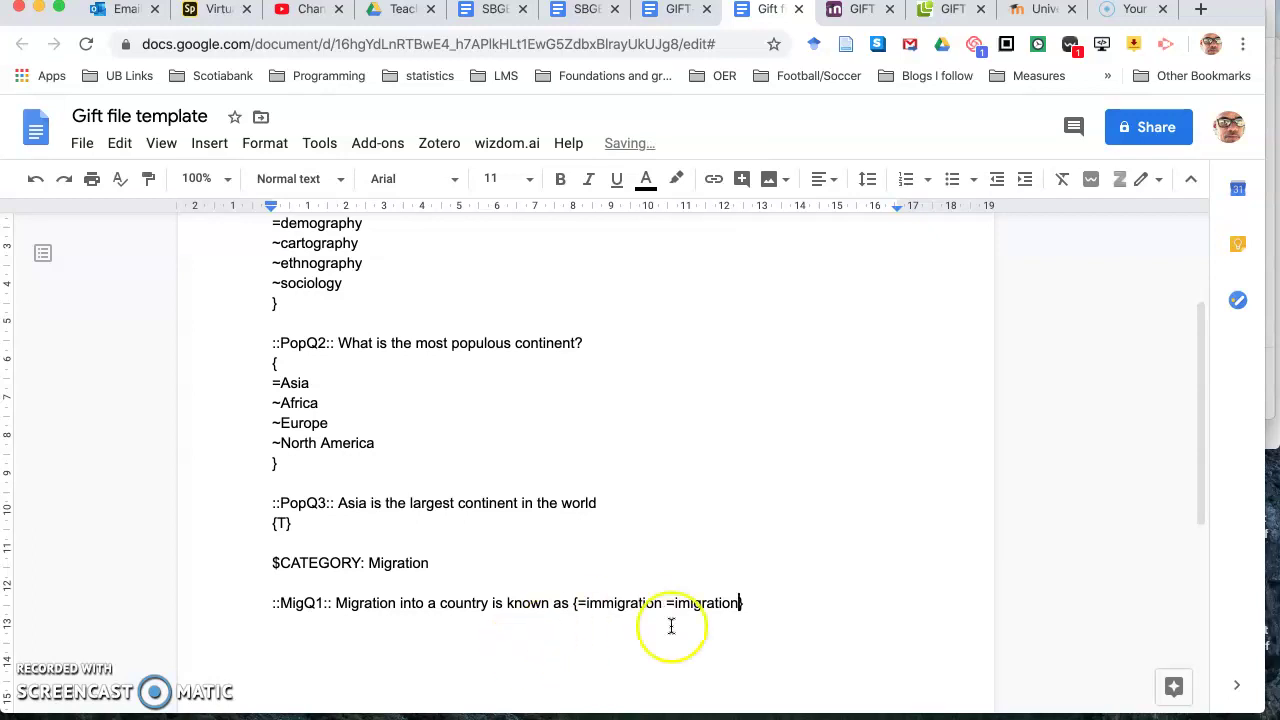
left_click(757, 600)
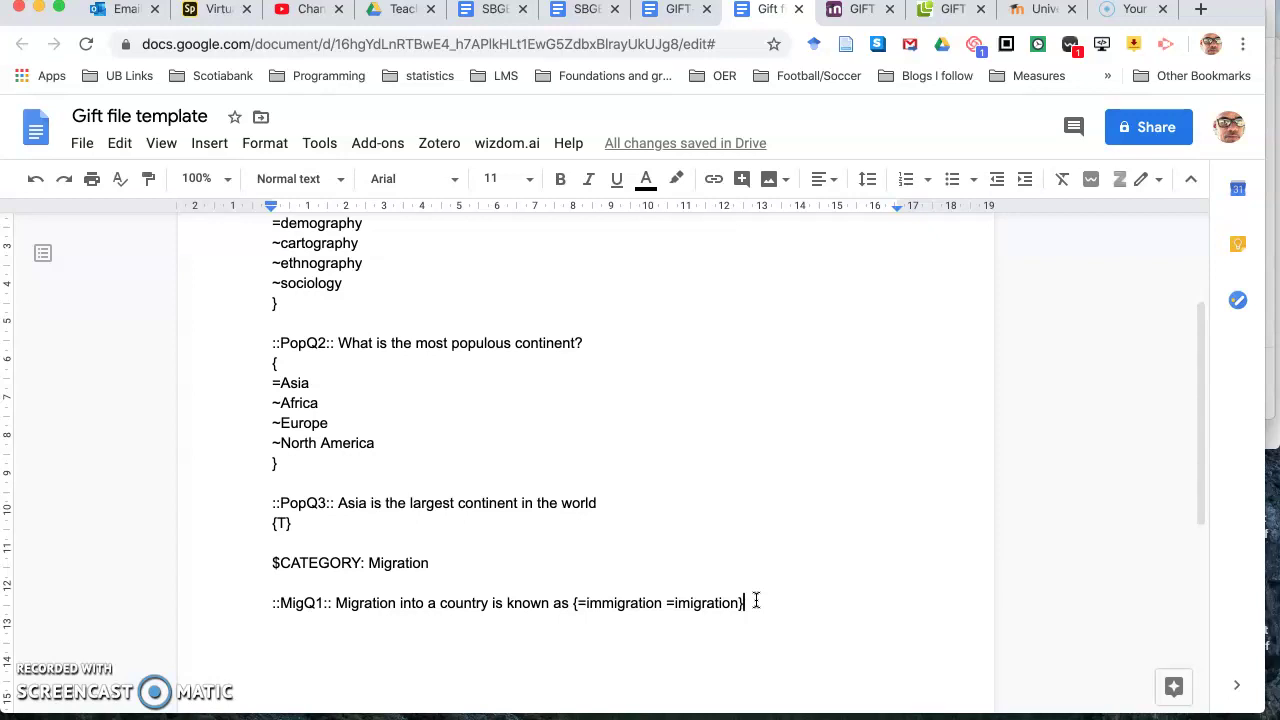
key("Return")
key("Return")
Step: Start '::MigQ2:: Match the terms to the definitions:' and open its answer block
left_click(740, 648)
type("::")
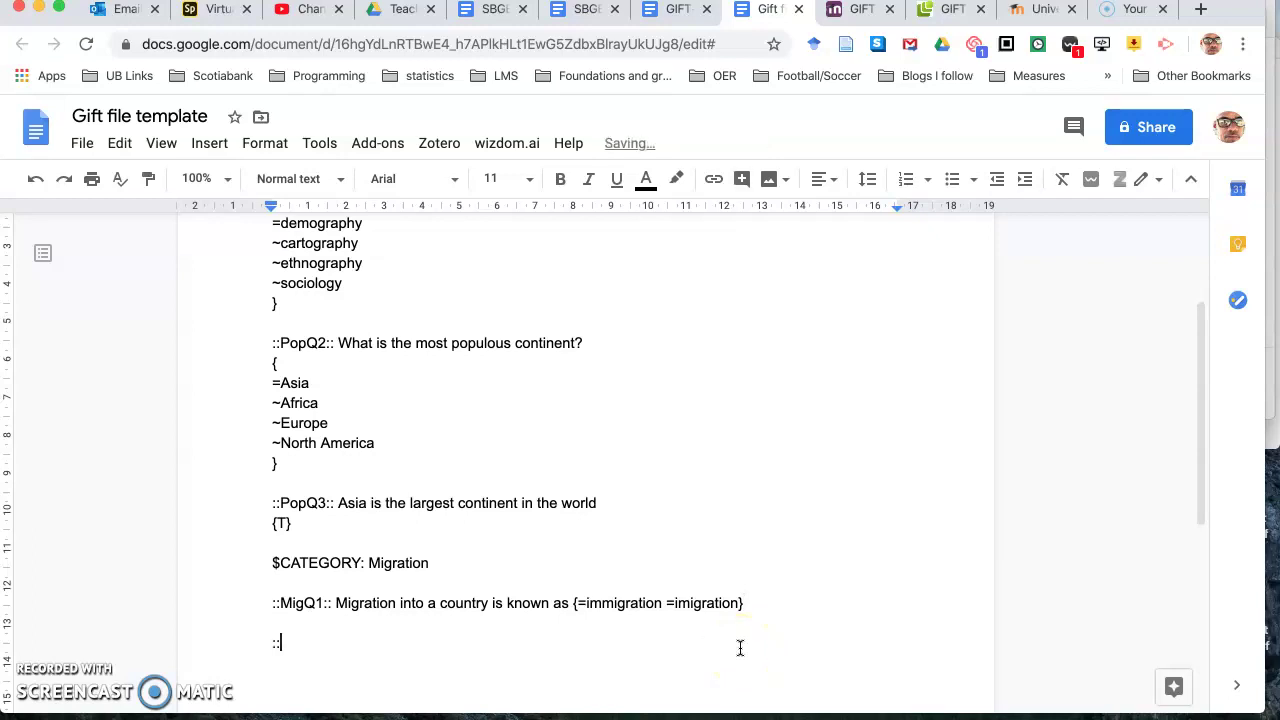
type("MigQ2:: Mat")
type("ch the terms to the definitions")
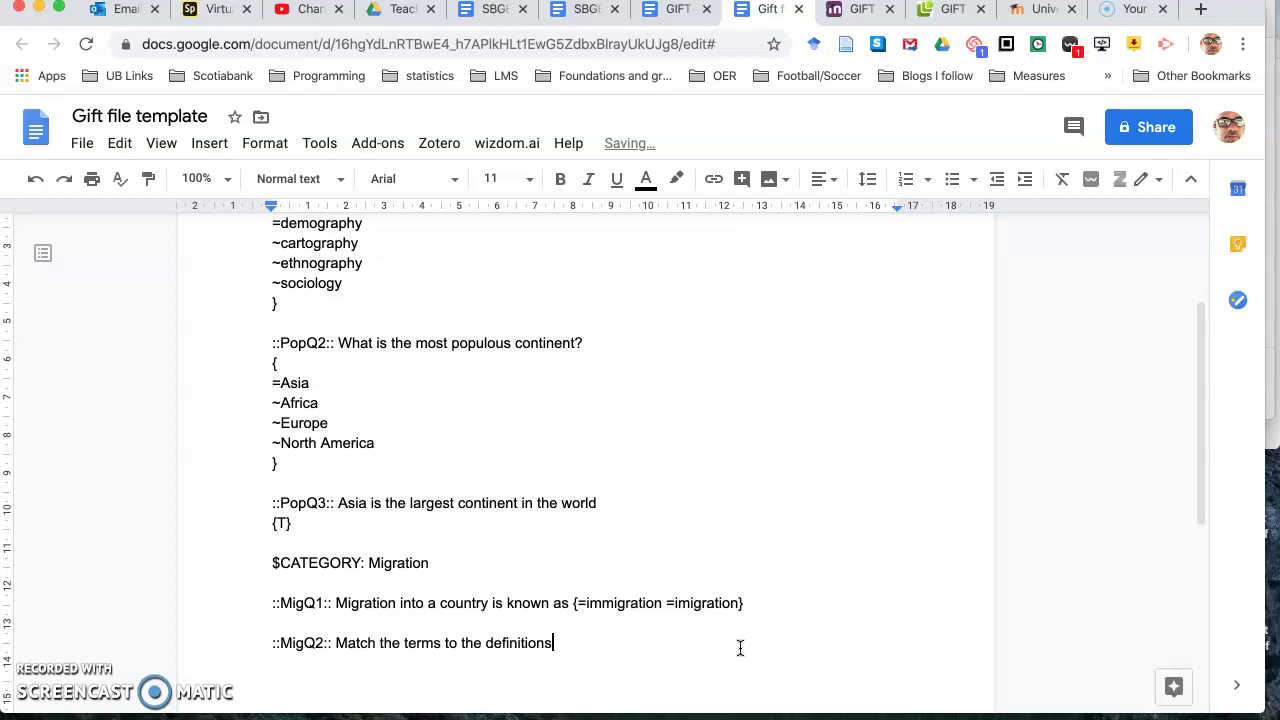
type(":")
key("Return")
type("{")
key("Return")
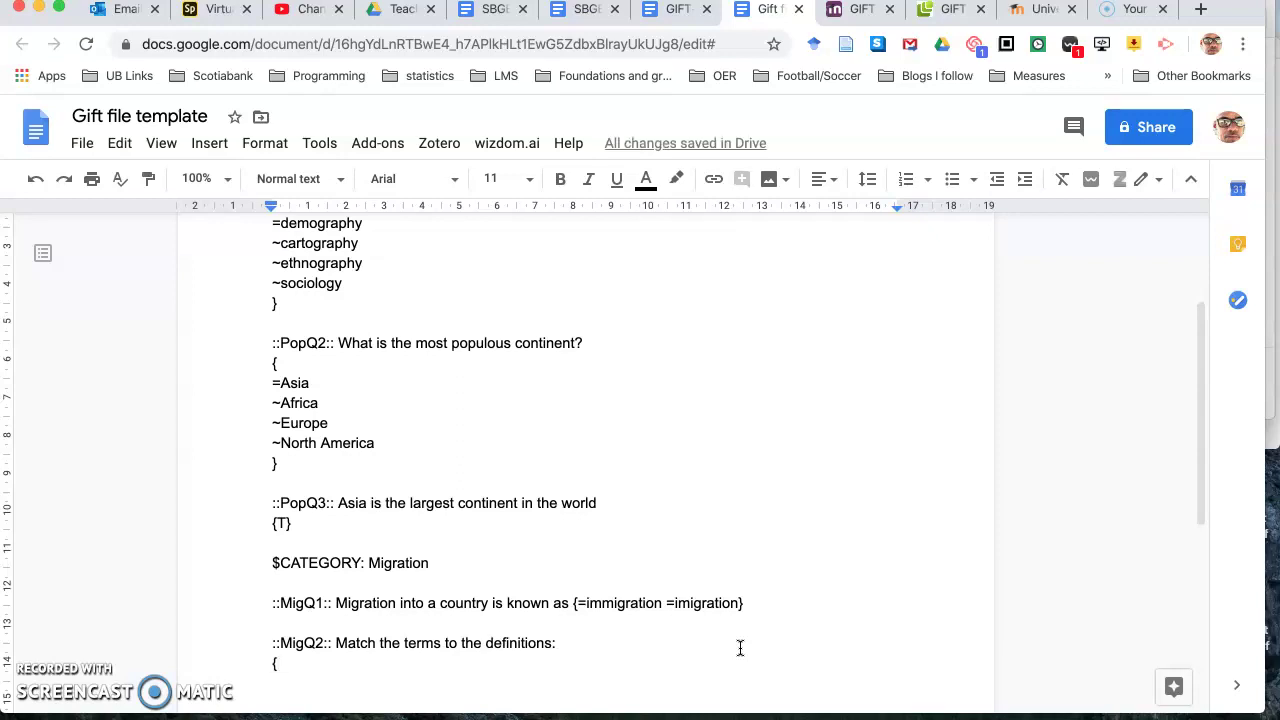
Step: Add pairs emigration -> migration out of a territory and immigration -> migration into a territory
type("=")
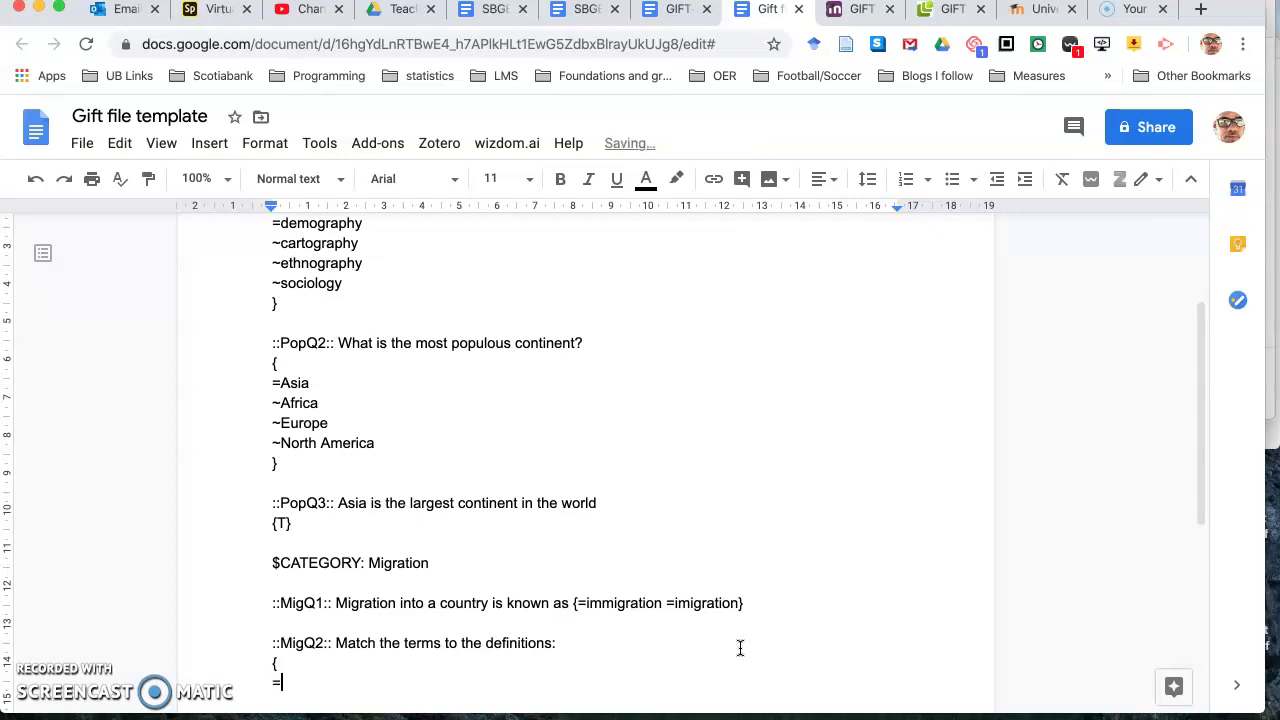
type("emigration")
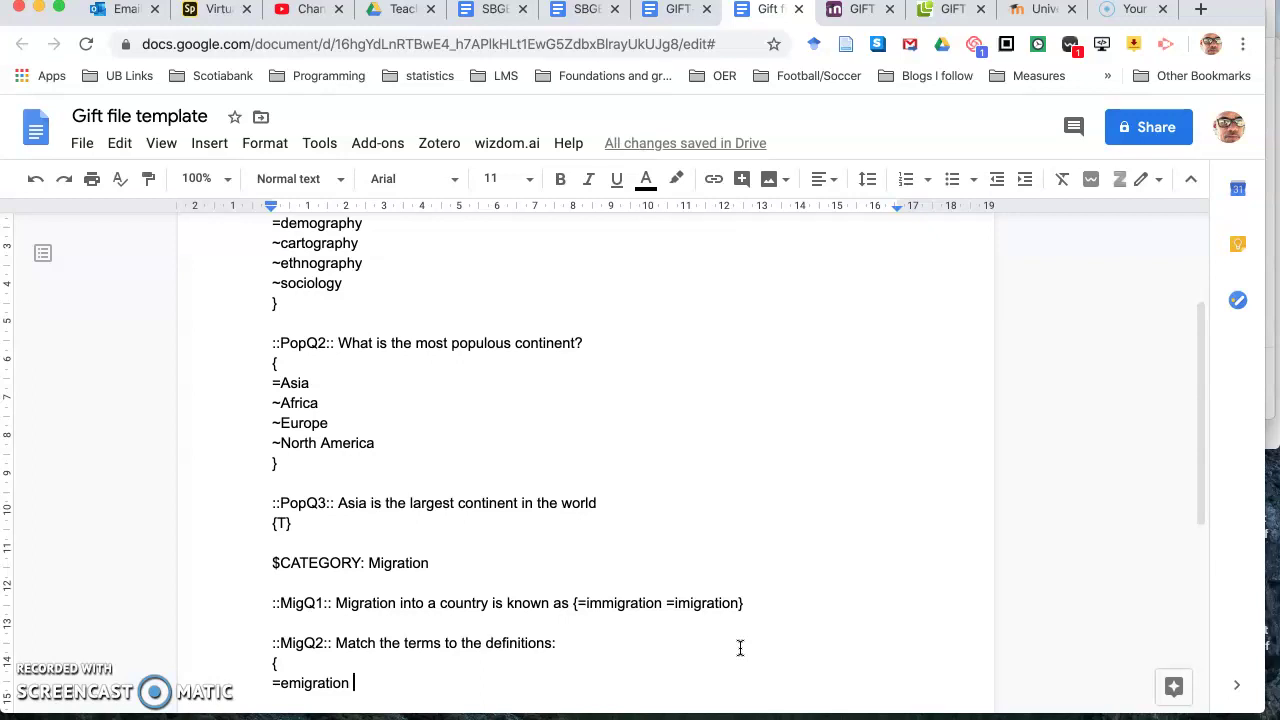
type("->")
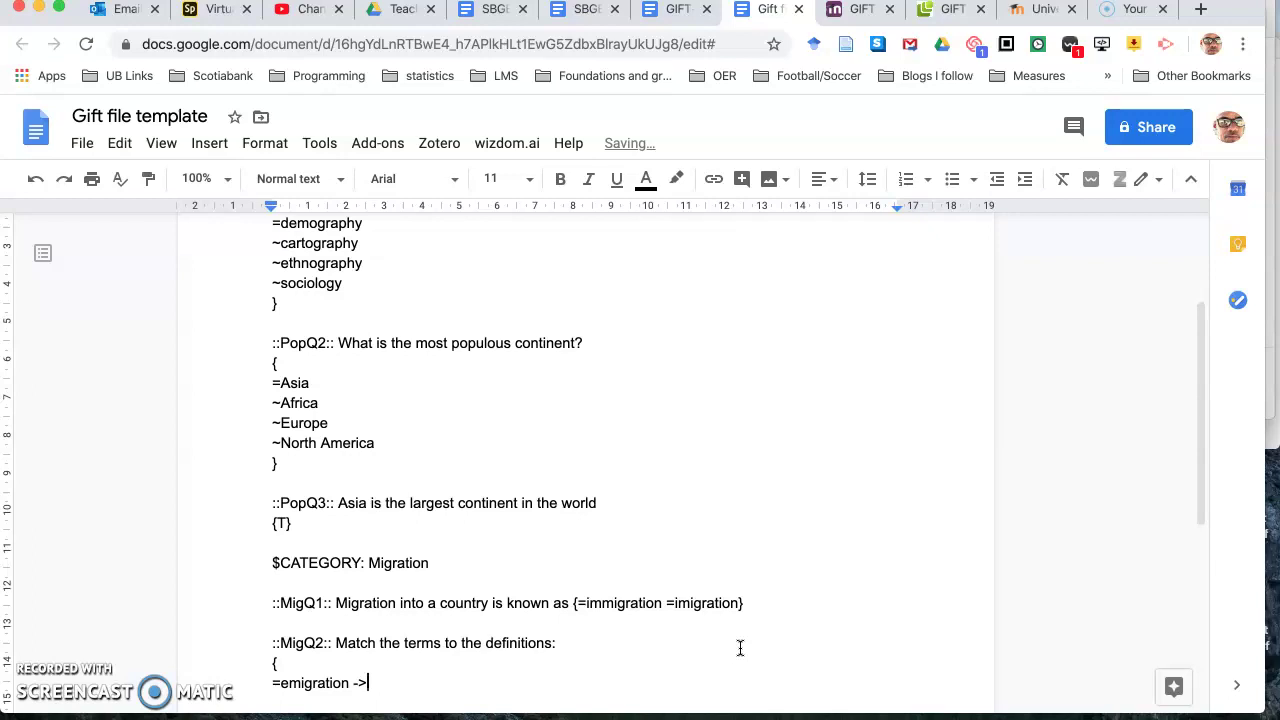
type(" migration w")
key("BackSpace")
type("out of a")
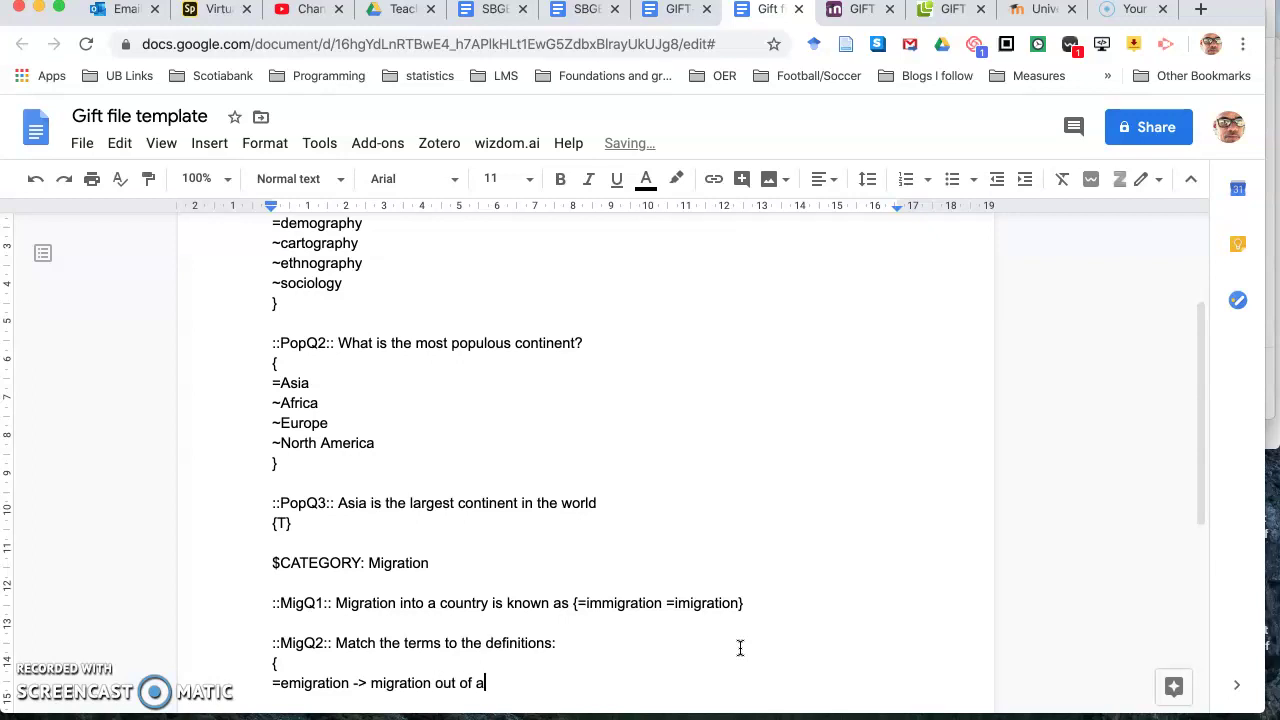
type(" territory")
key("Return")
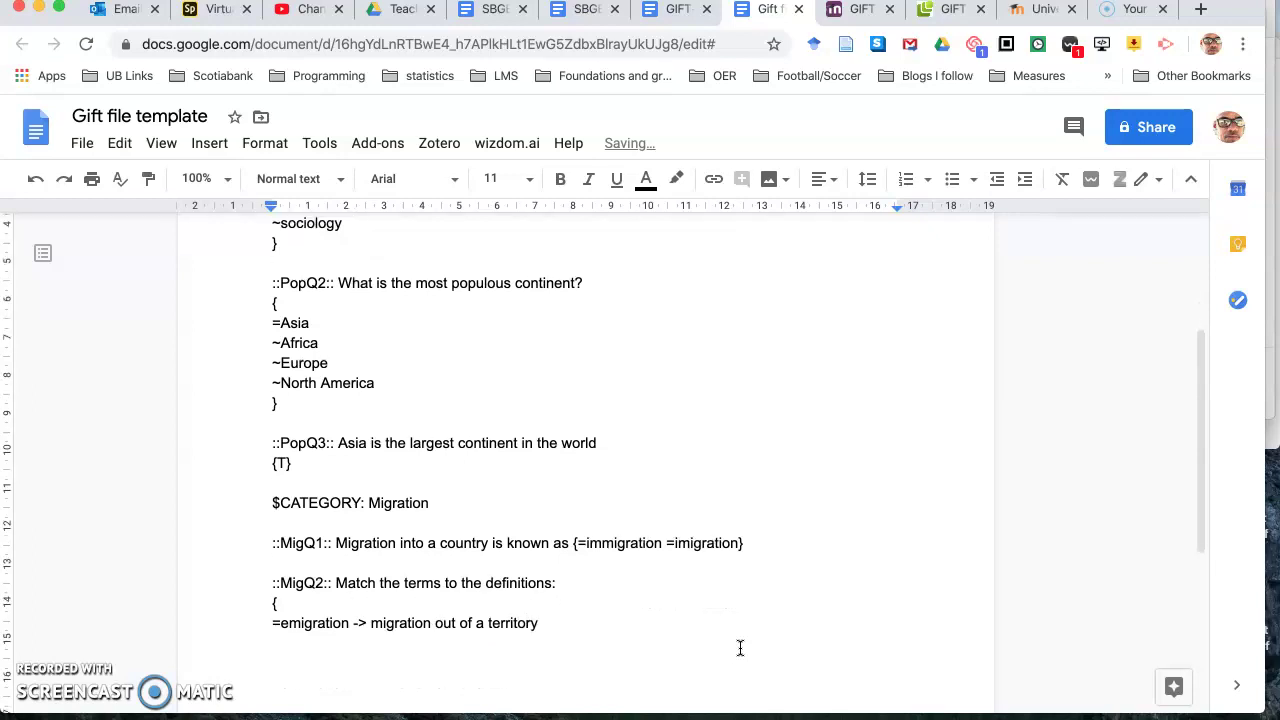
type("=immigration -")
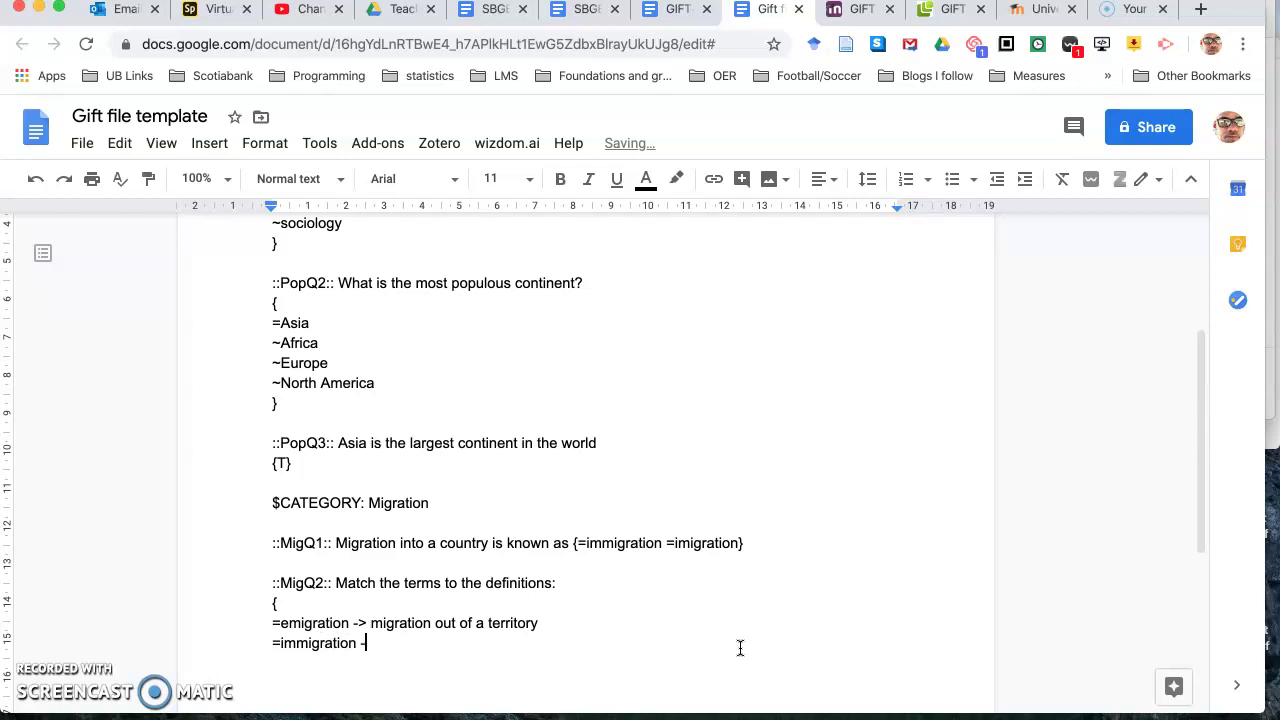
type("> migration ino")
key("BackSpace")
type("to a territory")
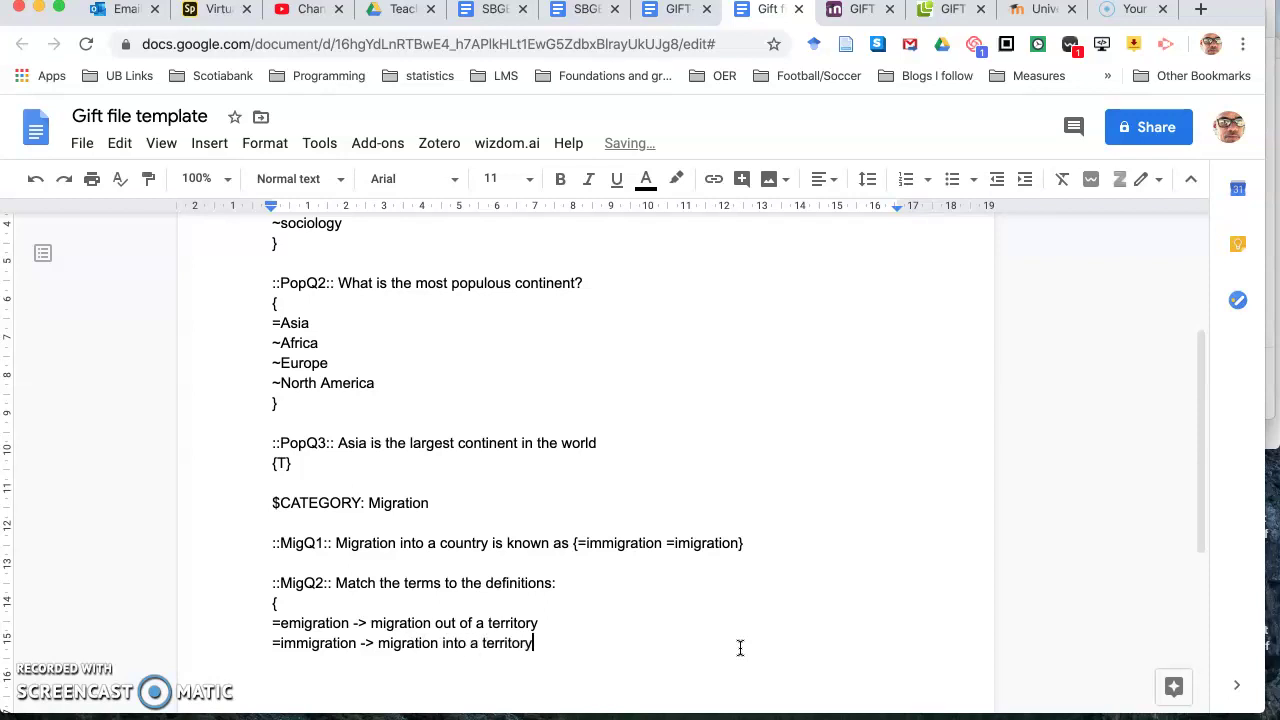
Step: Add internal migration -> movement of people from one part of a territory to another, and close the block
key("Return")
type("=internal migration -")
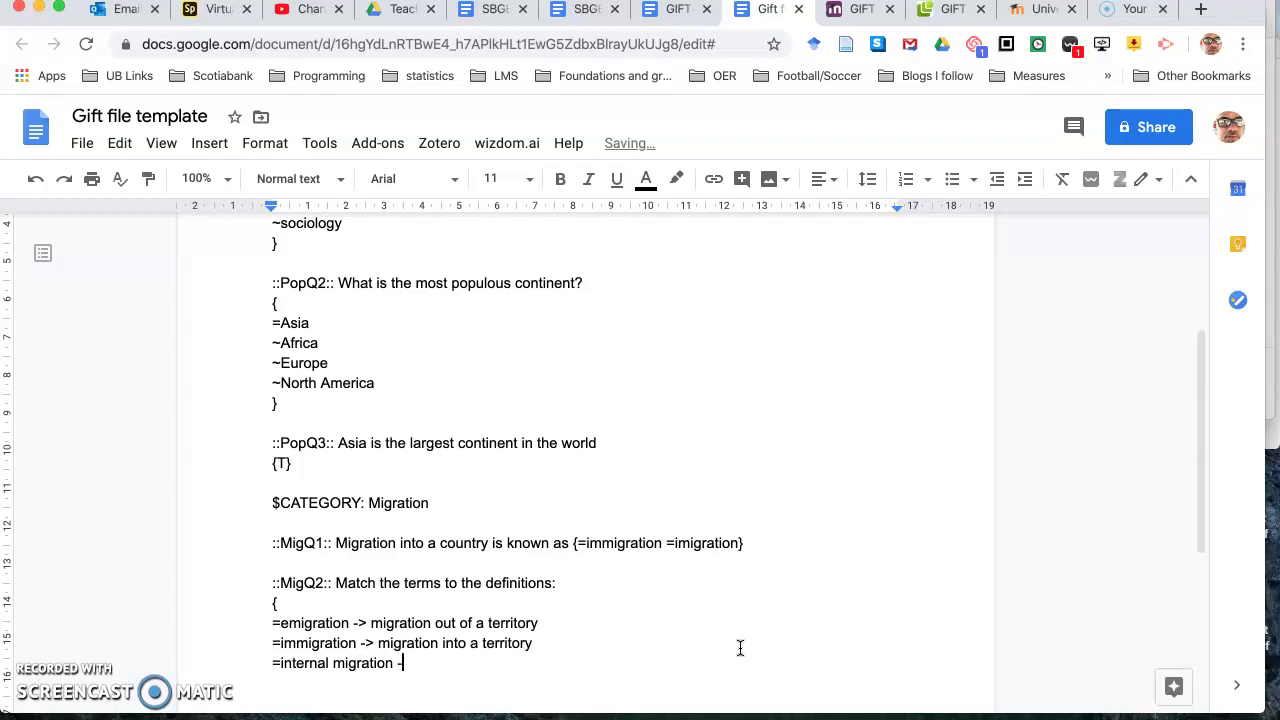
type("> movement of people from one part of a territory to another")
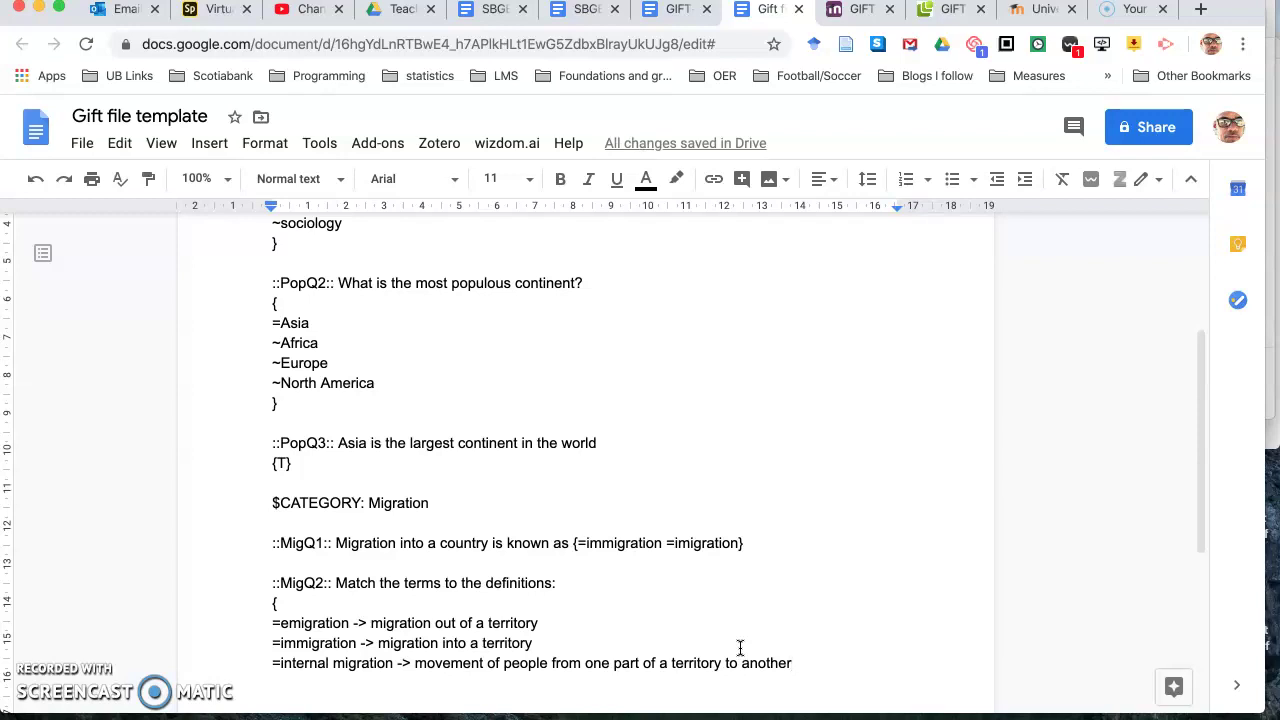
key("Return")
type("}")
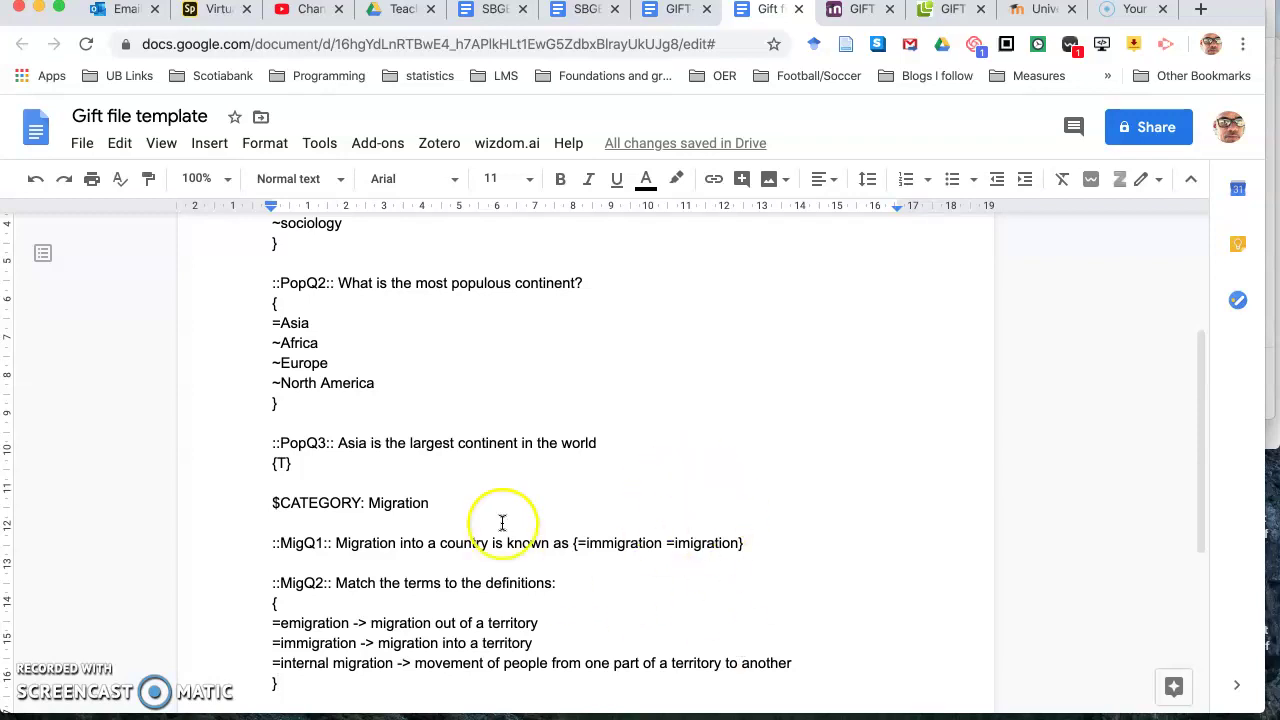
Step: Download the document as plain text (.txt) named 'trial geography quiz'
left_click(84, 145)
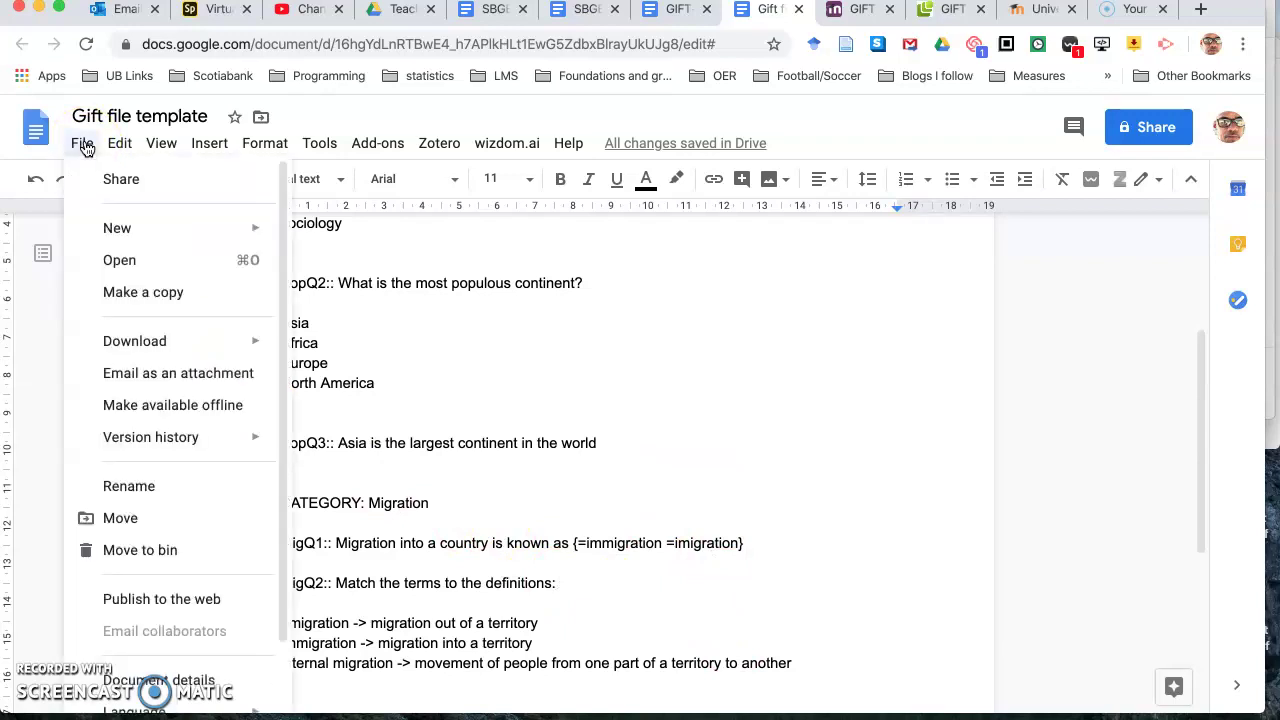
mouse_move(123, 341)
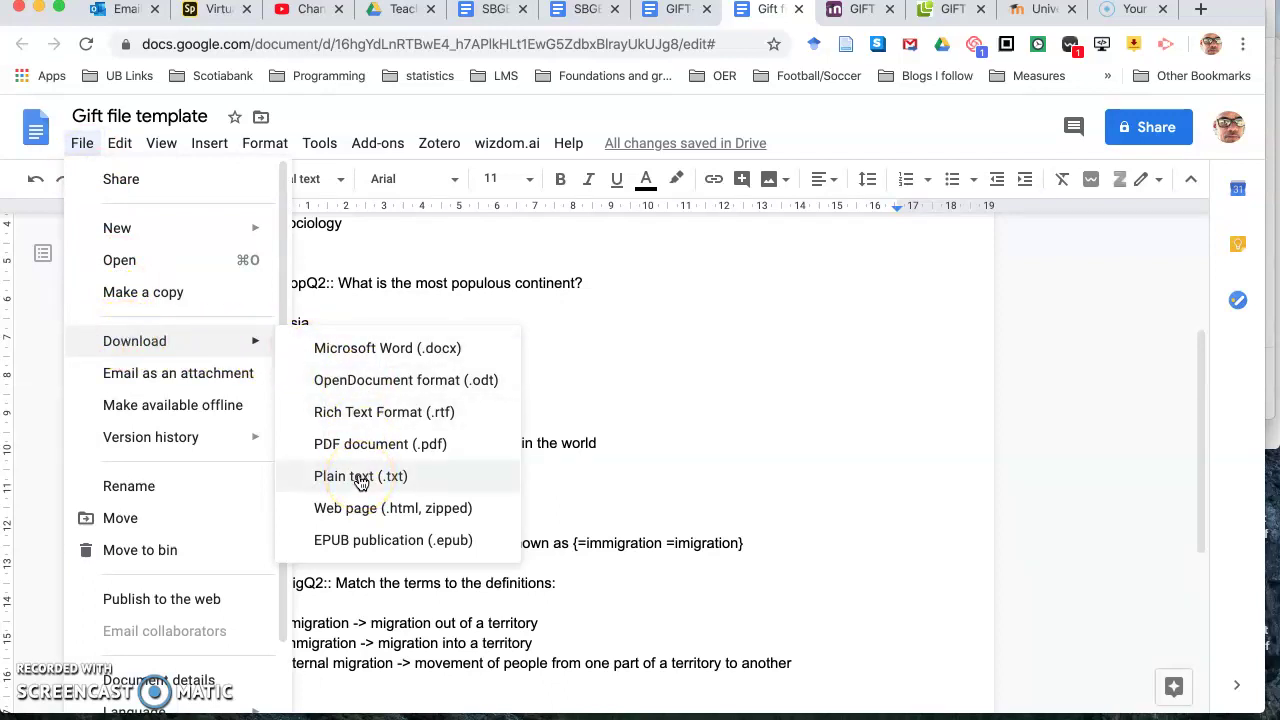
left_click(361, 477)
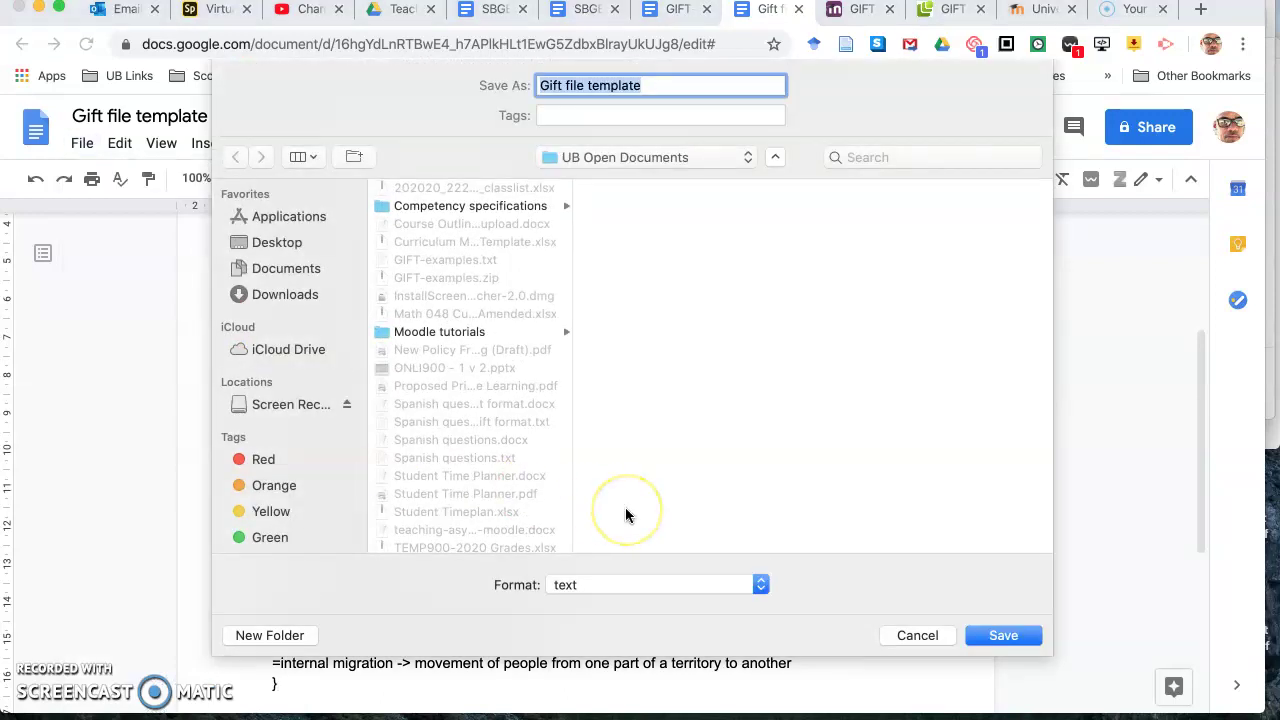
type("t")
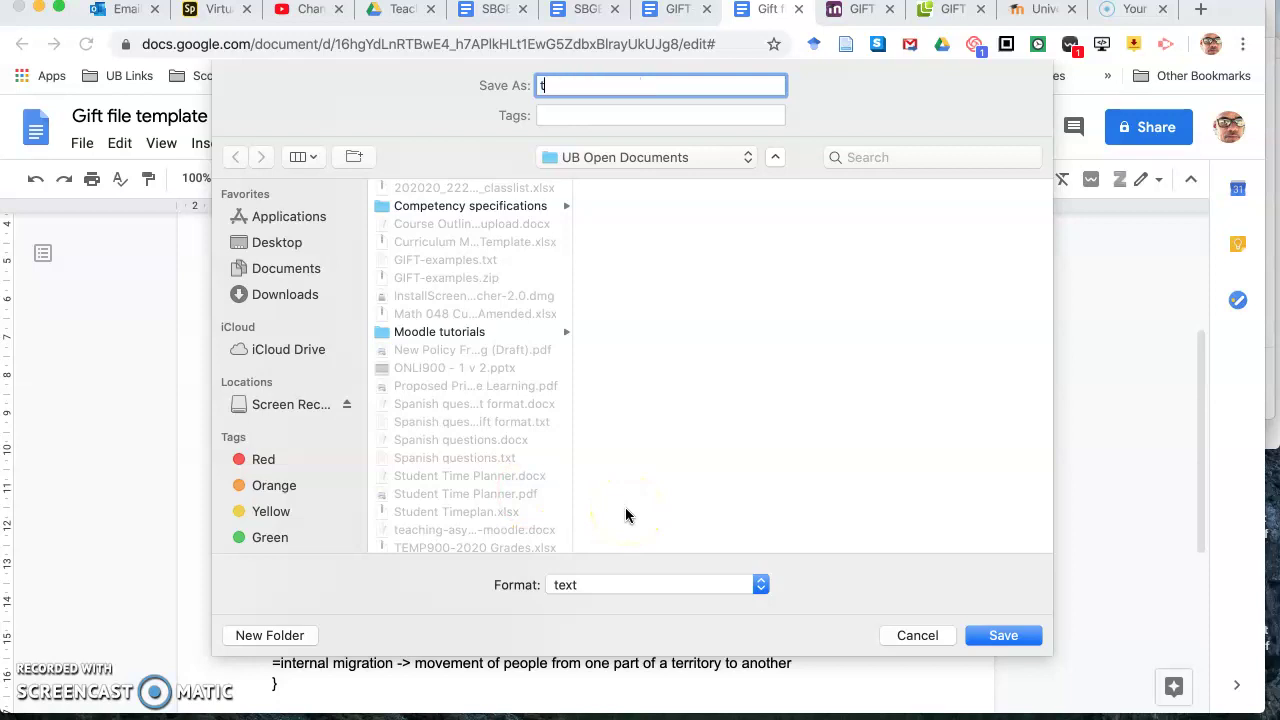
type("rial geography quiz")
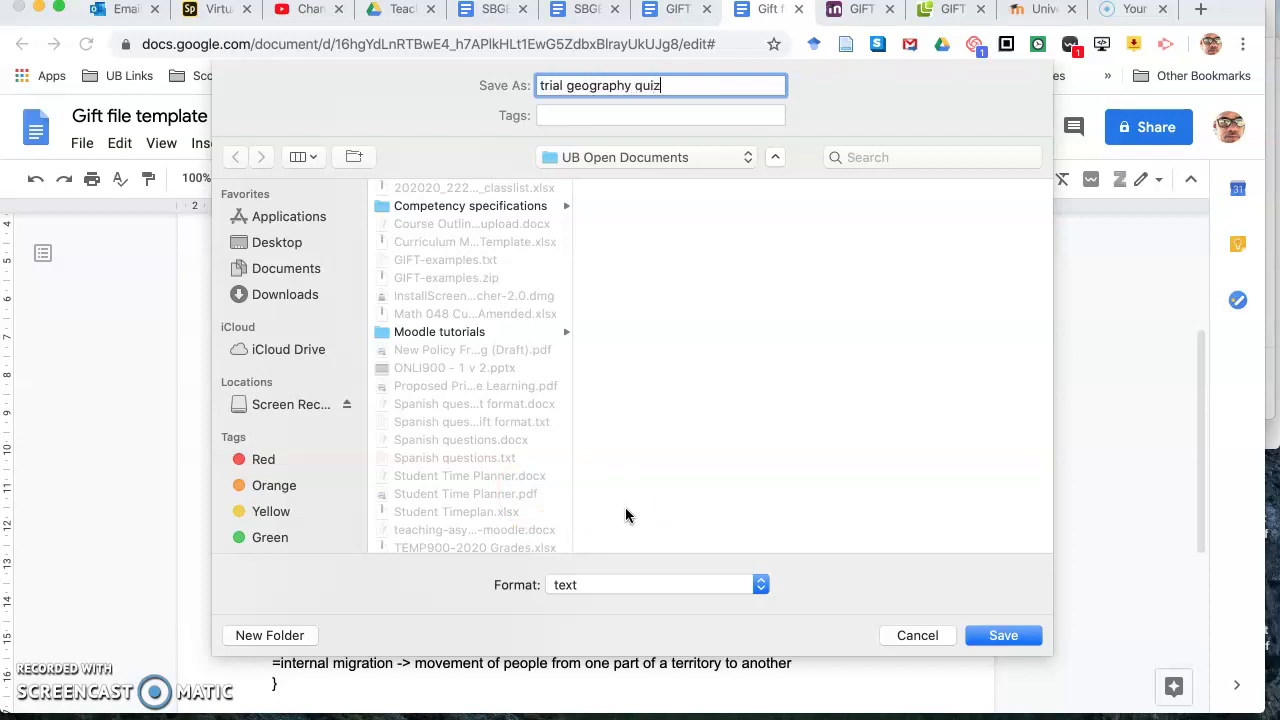
left_click(1000, 635)
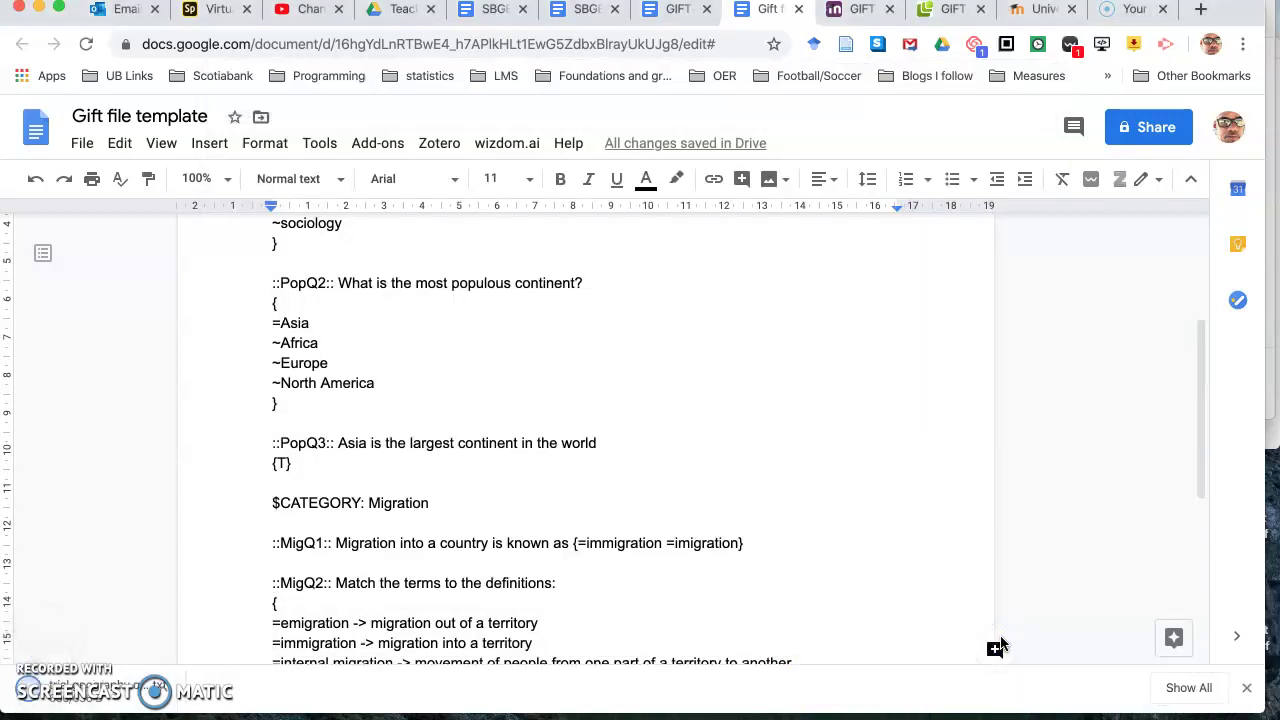
left_click(817, 466)
scroll(817, 466, "up", 5)
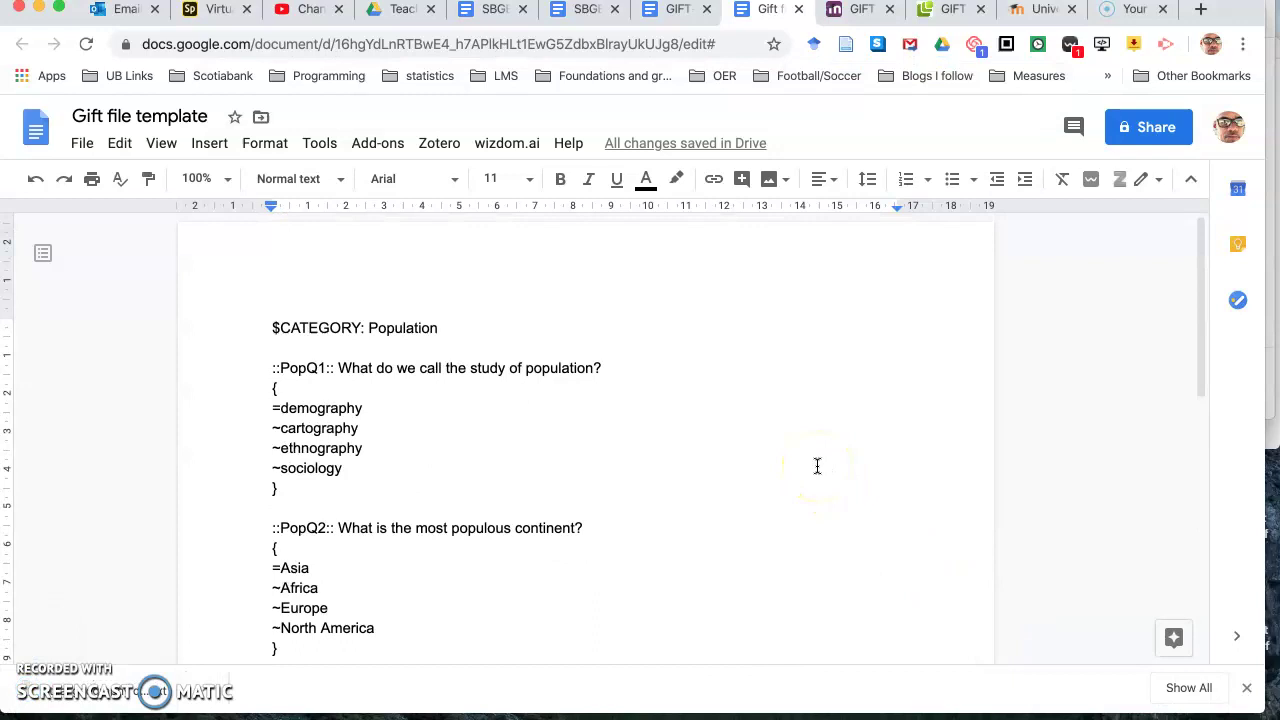
scroll(817, 466, "down", 5)
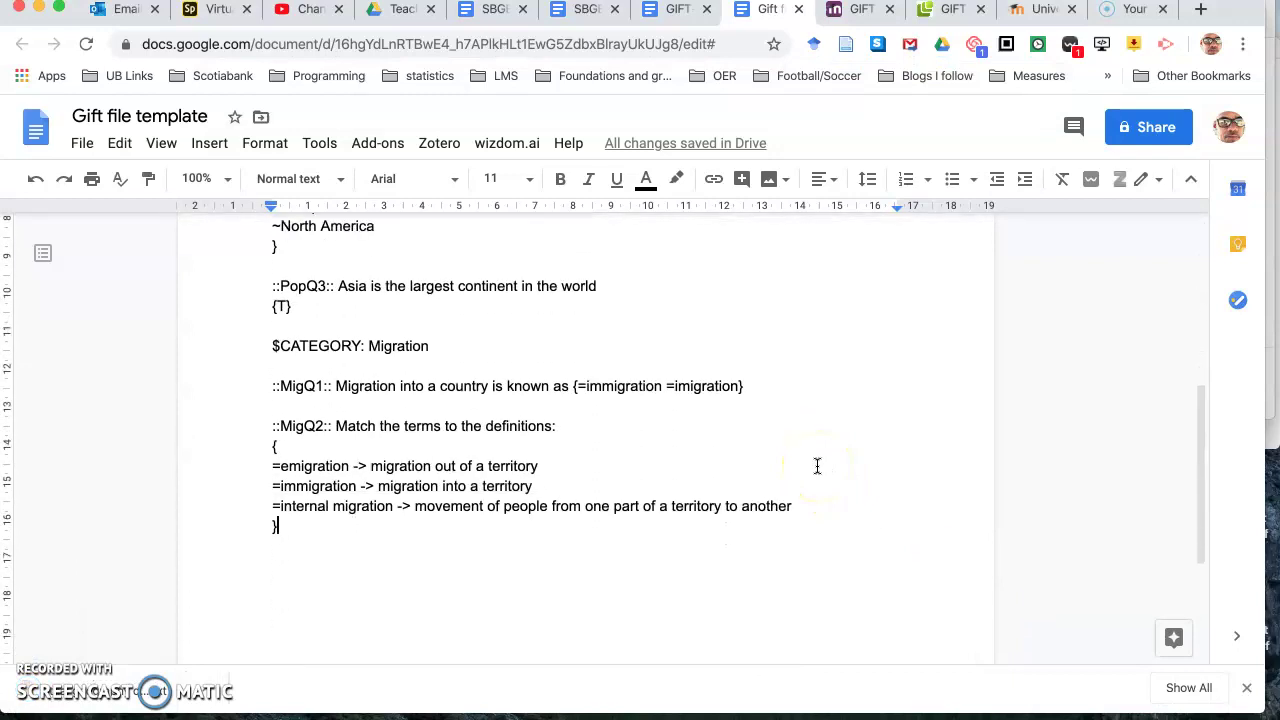
scroll(817, 466, "up", 1)
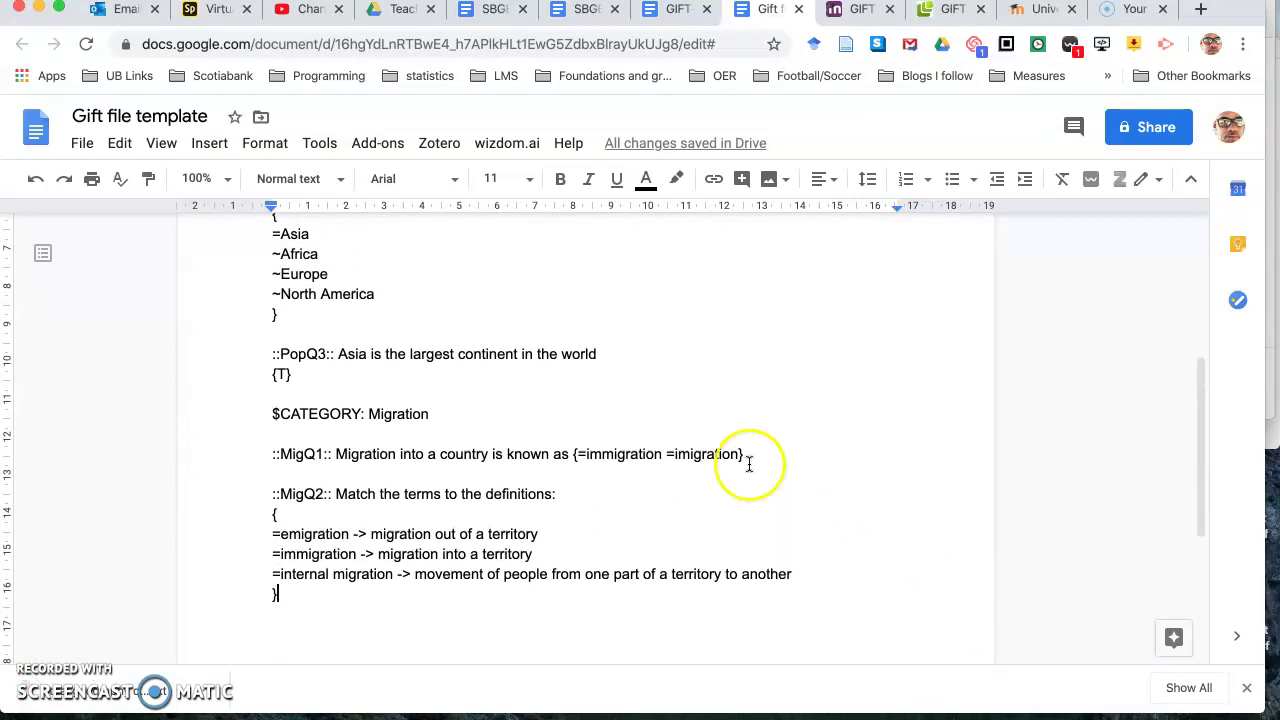
left_click(225, 637)
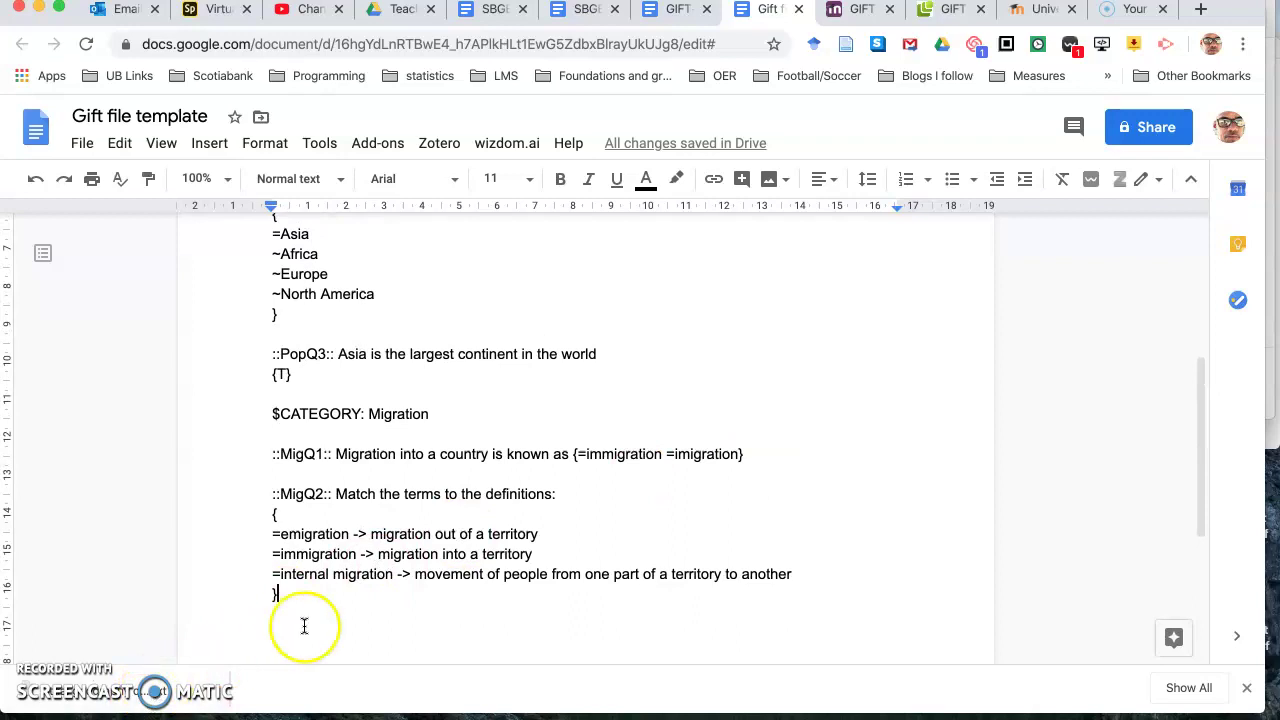
Step: Log back into Moodle with the account password to reach the dashboard
left_click(1030, 12)
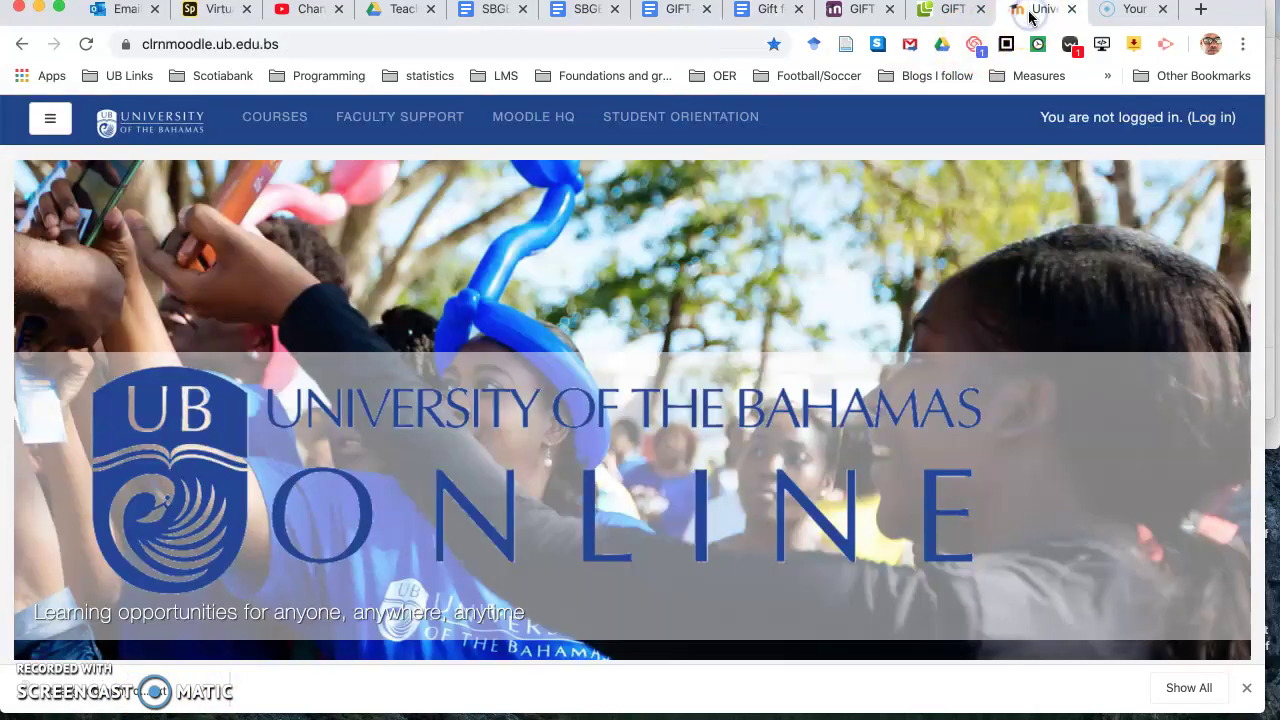
left_click(1213, 121)
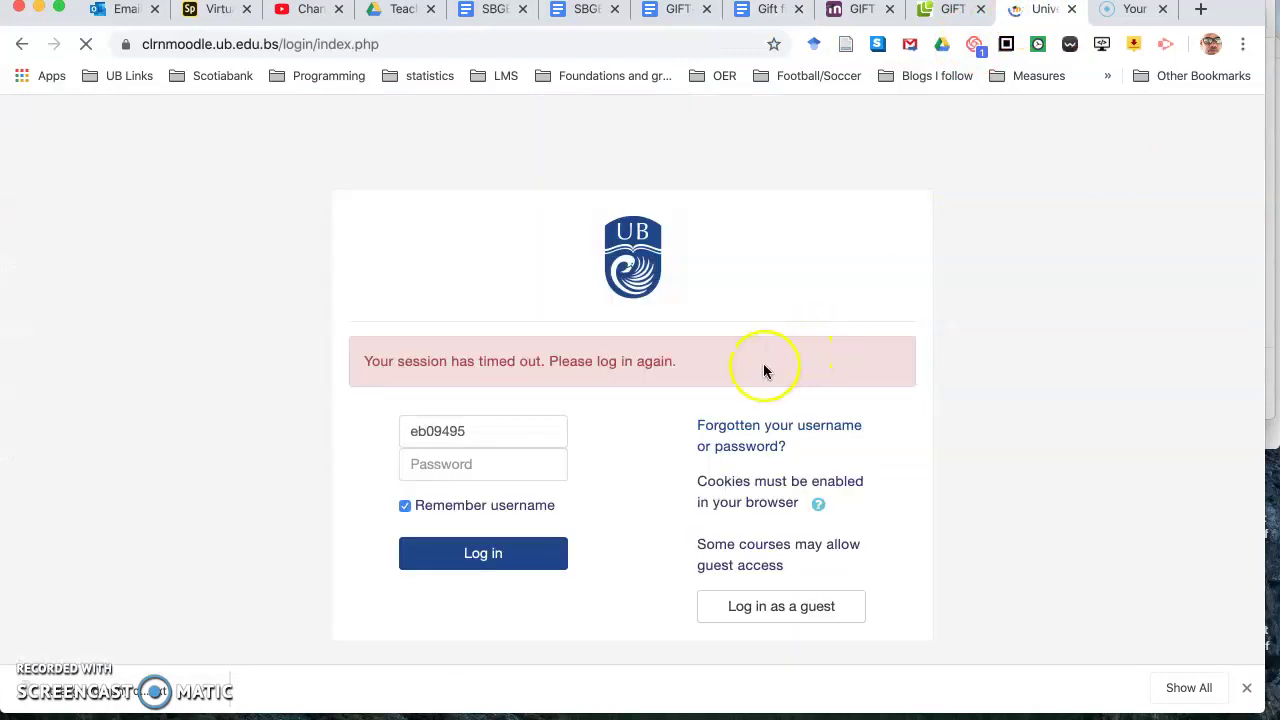
left_click(527, 466)
type("****")
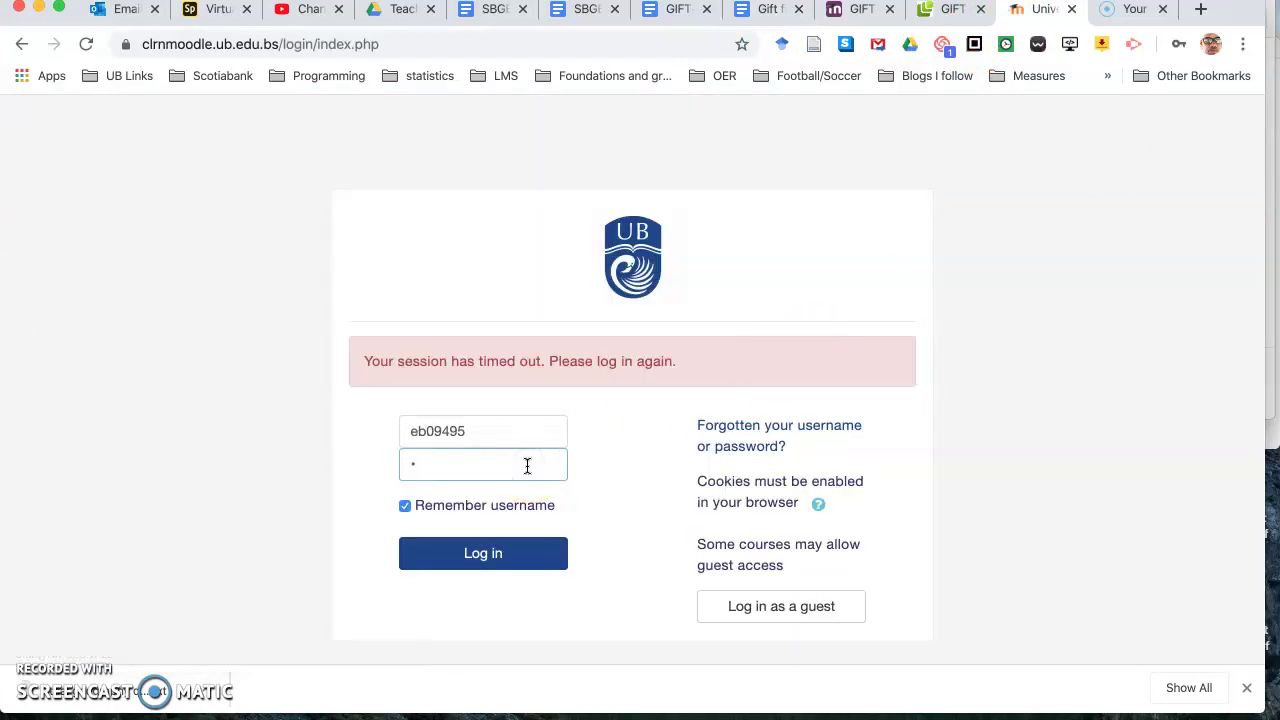
type("*")
key("Return")
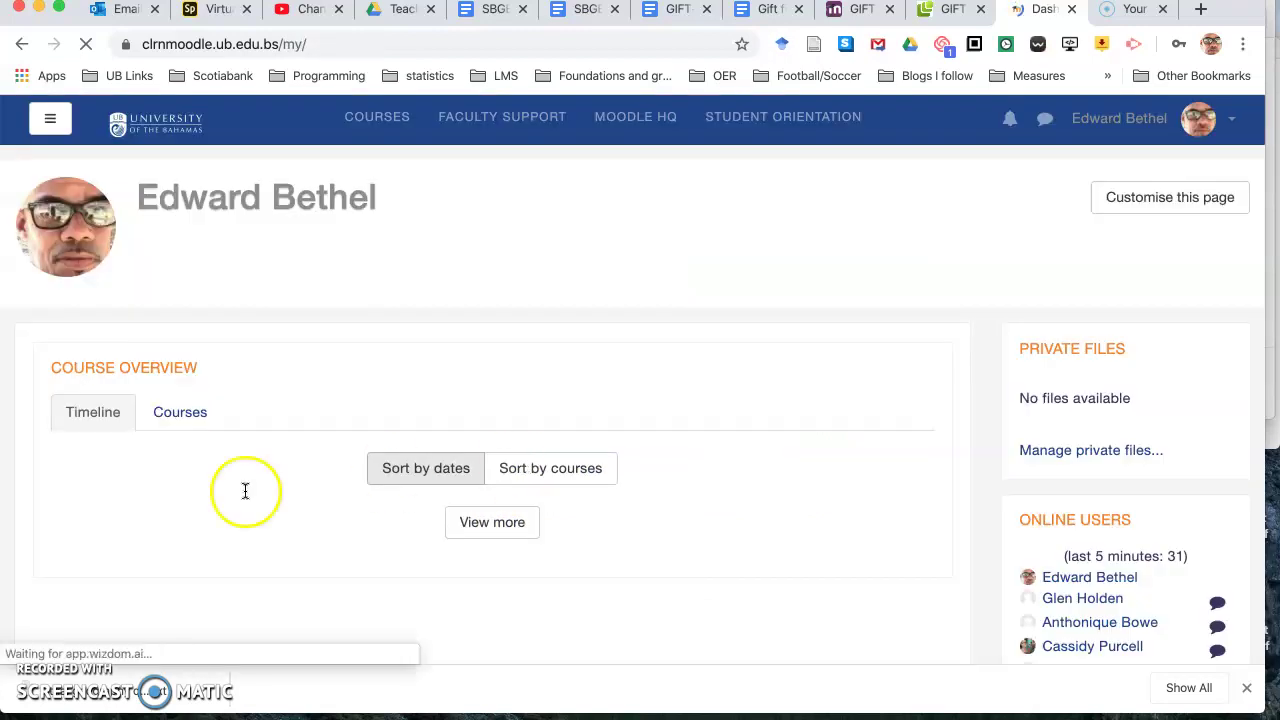
Step: Open the TEMP901-2020 course from My courses in the navigation drawer
left_click(52, 119)
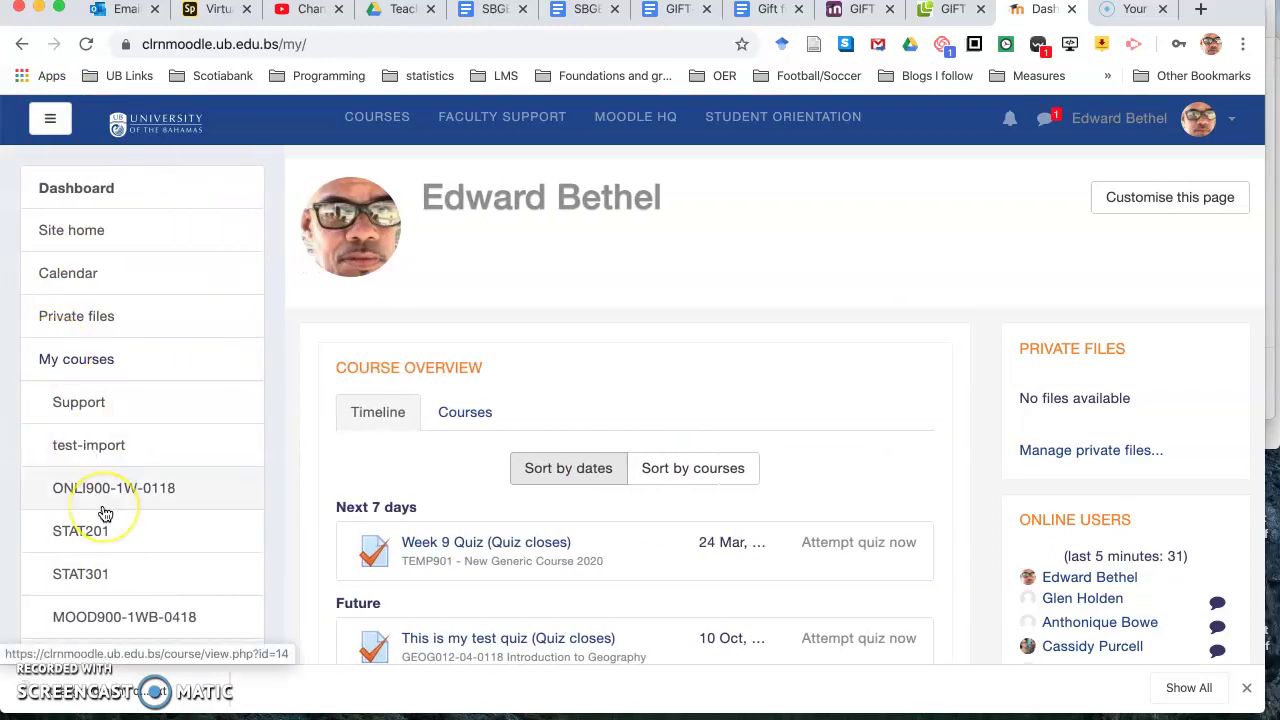
scroll(104, 514, "down", 2)
scroll(105, 514, "down", 5)
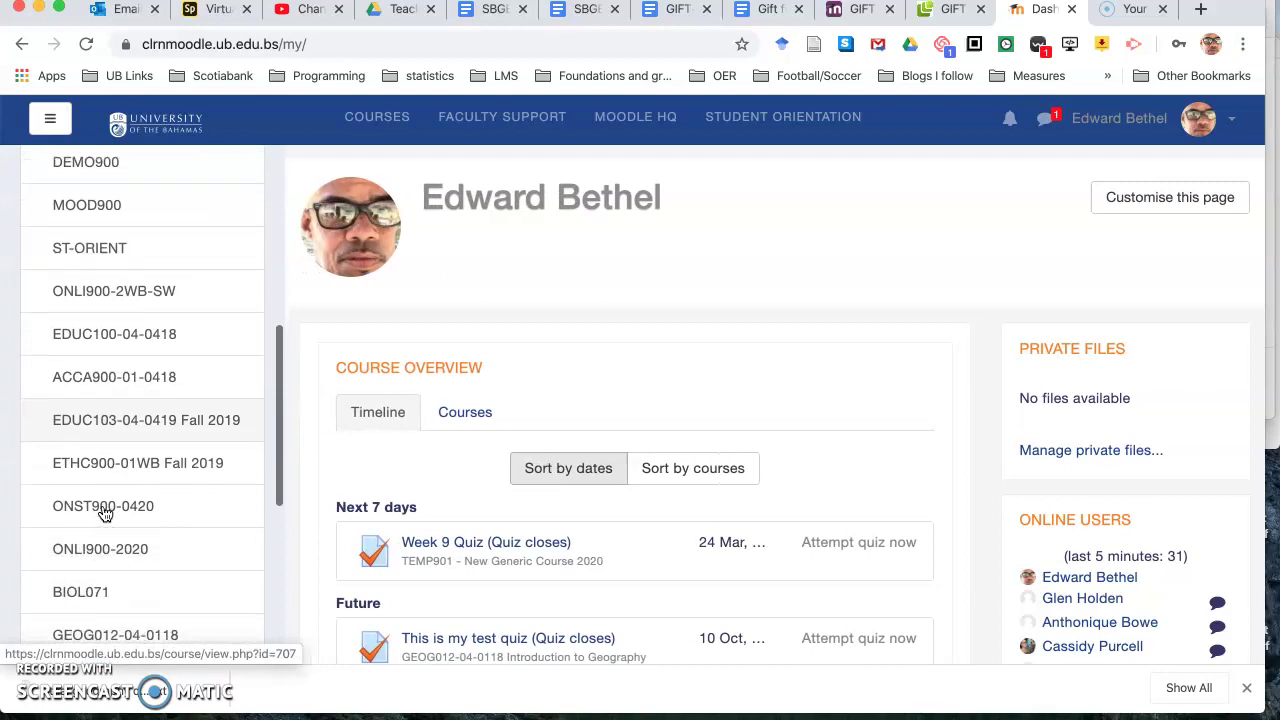
scroll(105, 514, "down", 2)
left_click(105, 495)
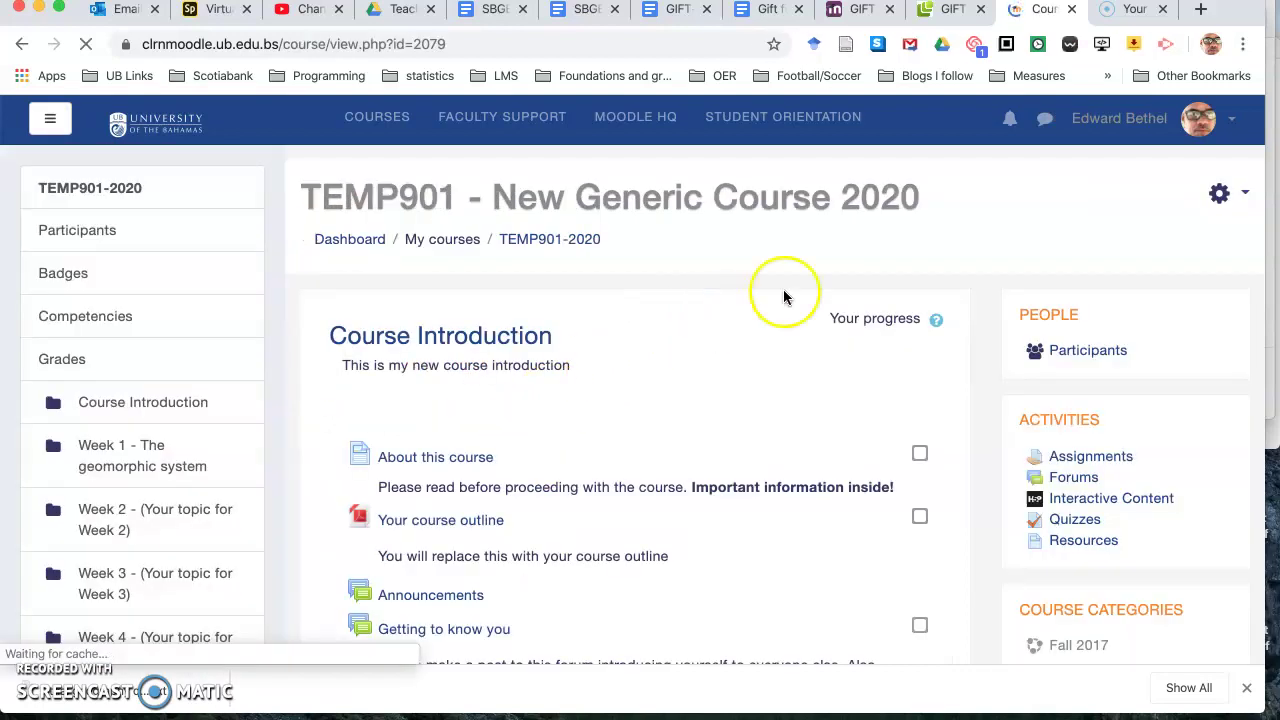
Step: Choose More from the course administration gear menu
left_click(1220, 200)
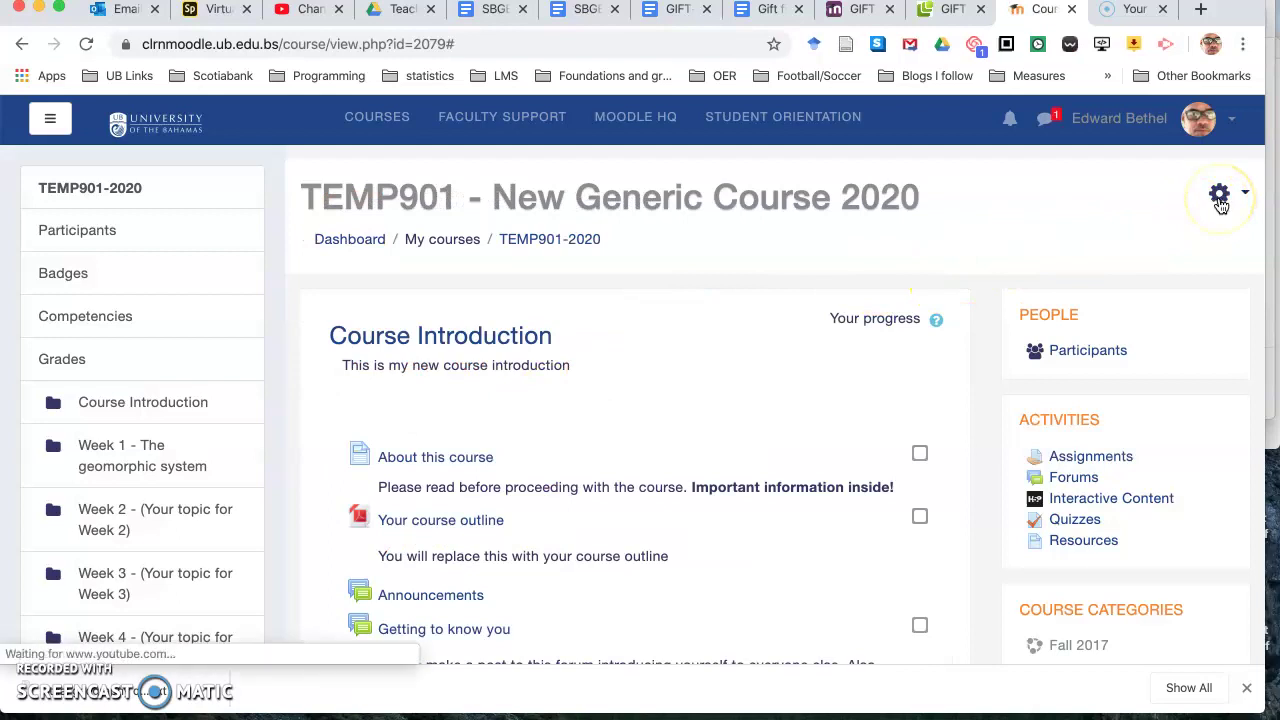
left_click(1220, 201)
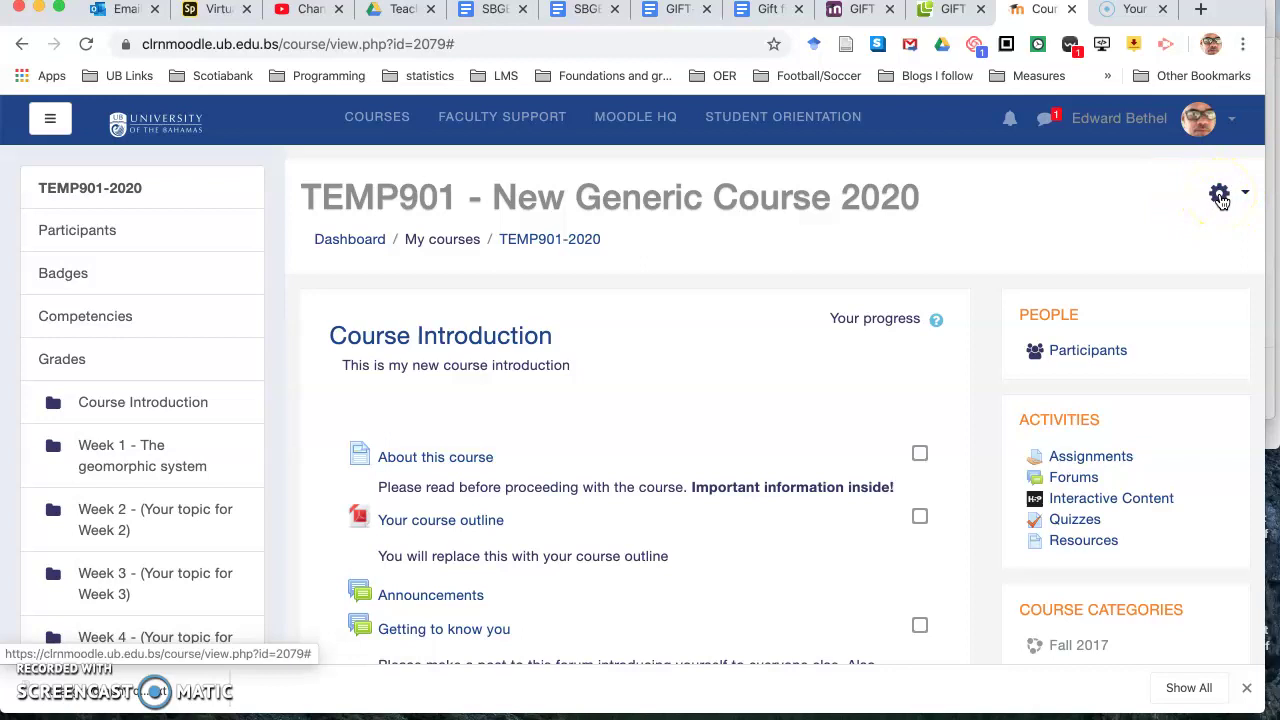
left_click(1220, 198)
scroll(1164, 492, "down", 3)
scroll(1162, 492, "down", 3)
left_click(1038, 350)
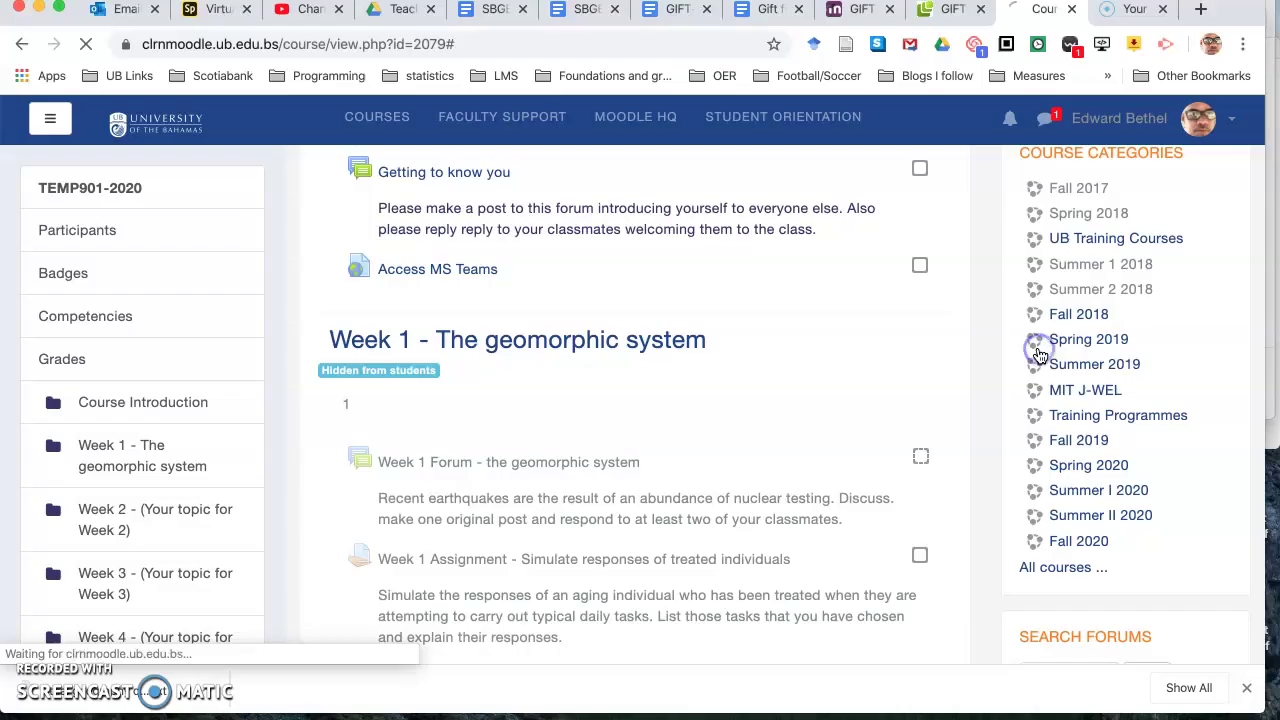
left_click(866, 428)
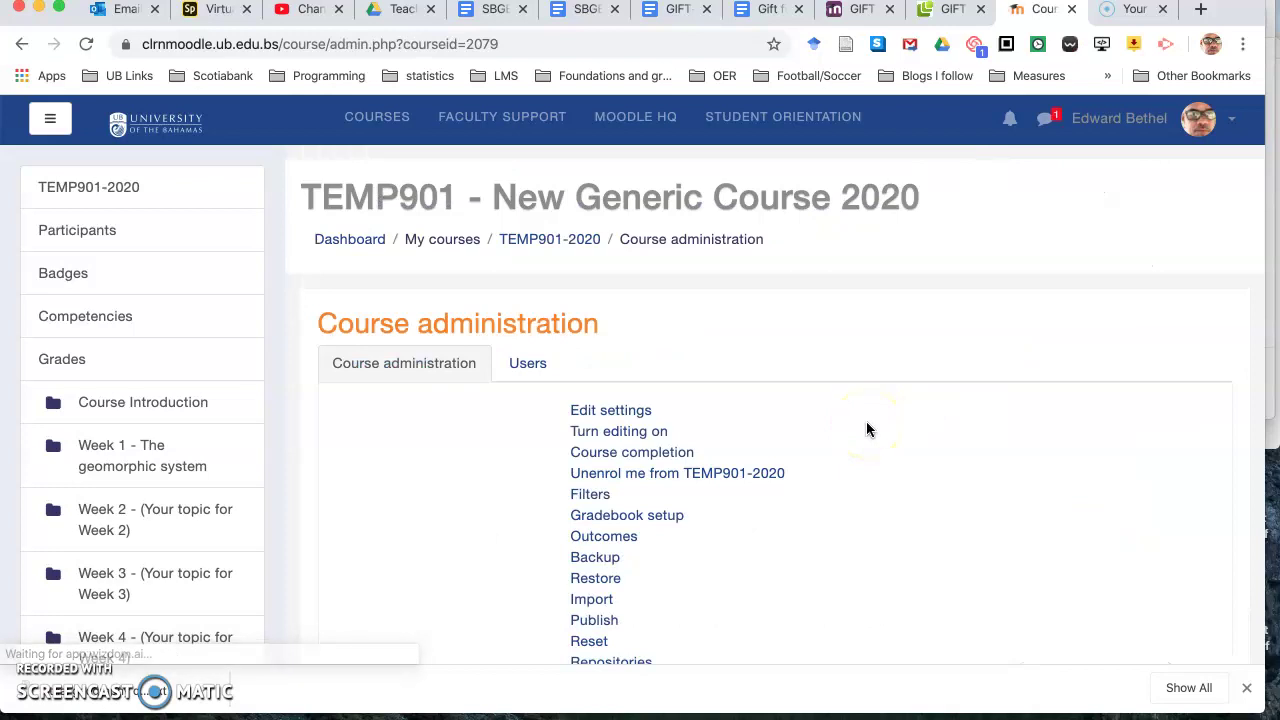
Step: From TEMP901-2020's course administration, open the Question bank Import page
scroll(867, 429, "down", 4)
left_click(811, 386)
scroll(811, 386, "down", 3)
left_click(600, 423)
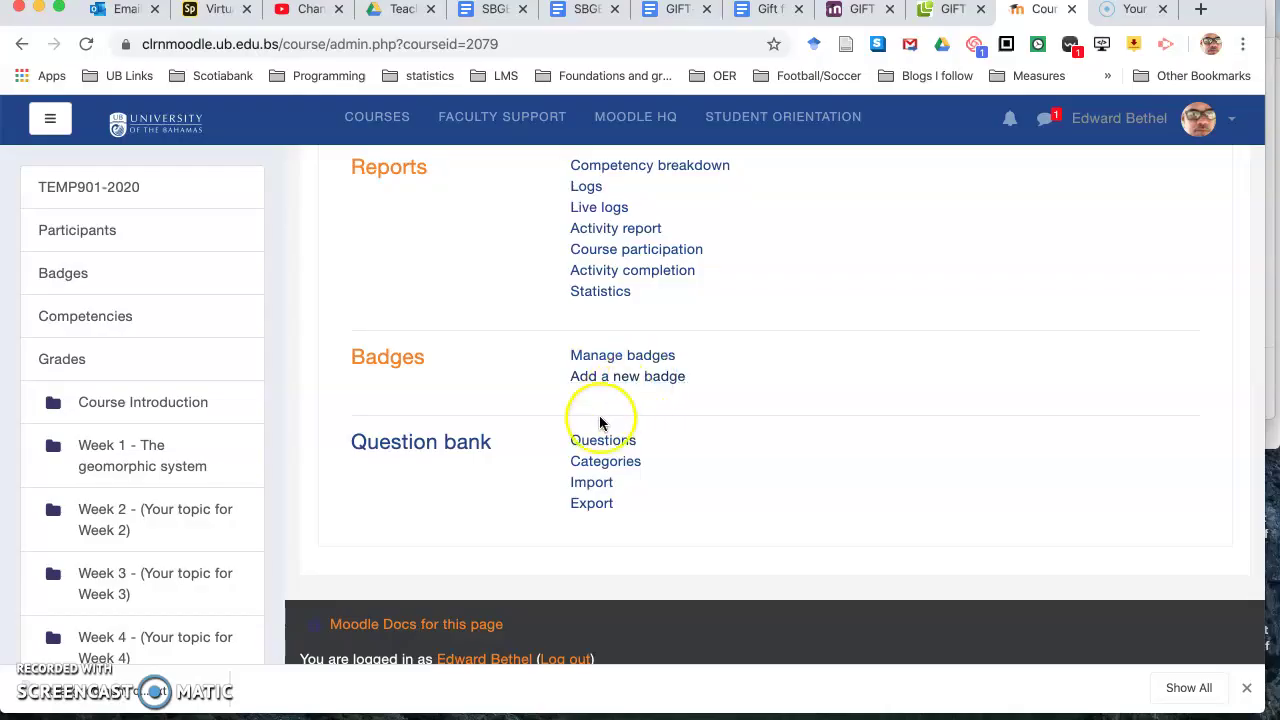
left_click(590, 488)
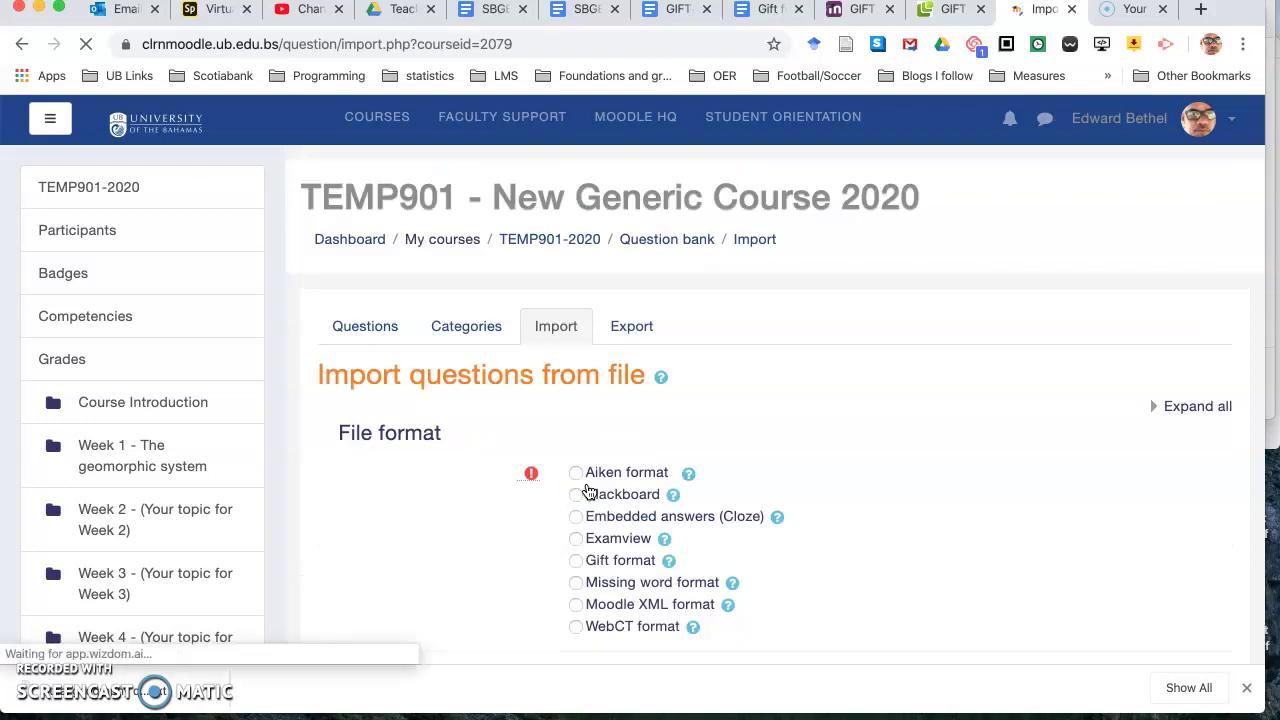
Step: Import trial geography quiz.txt as GIFT format and continue to the question bank
left_click(577, 560)
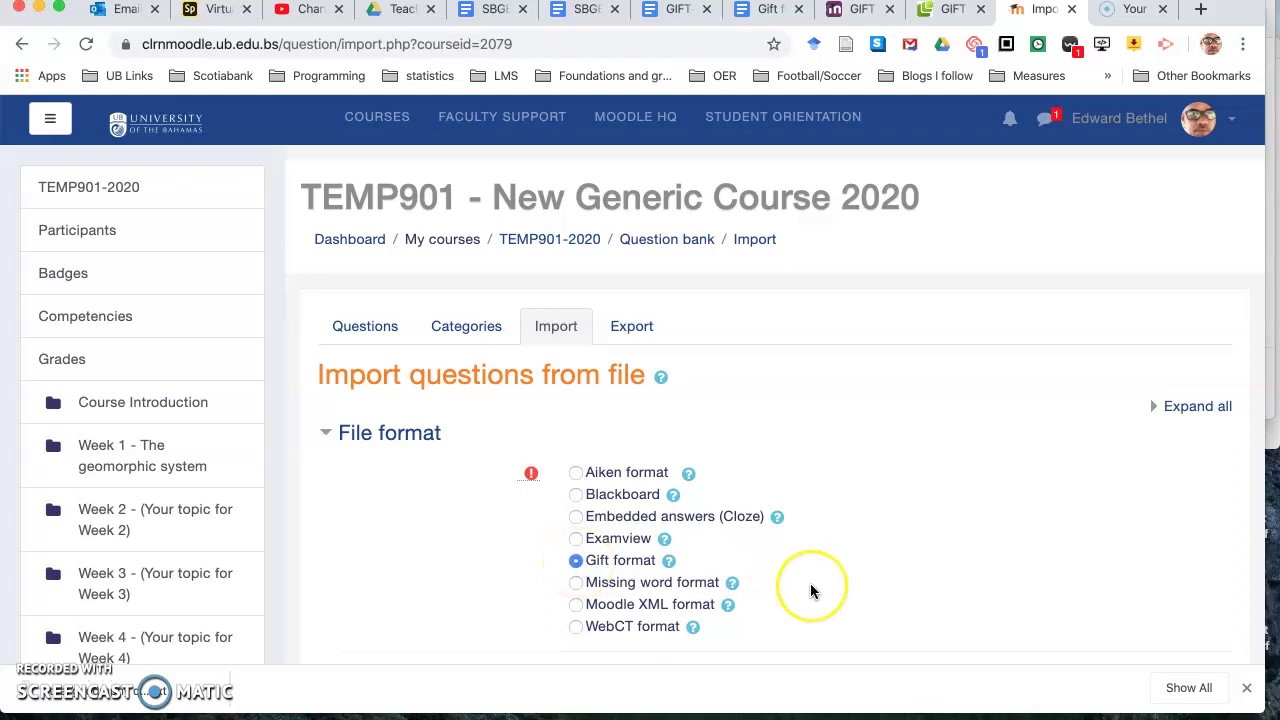
scroll(810, 590, "down", 5)
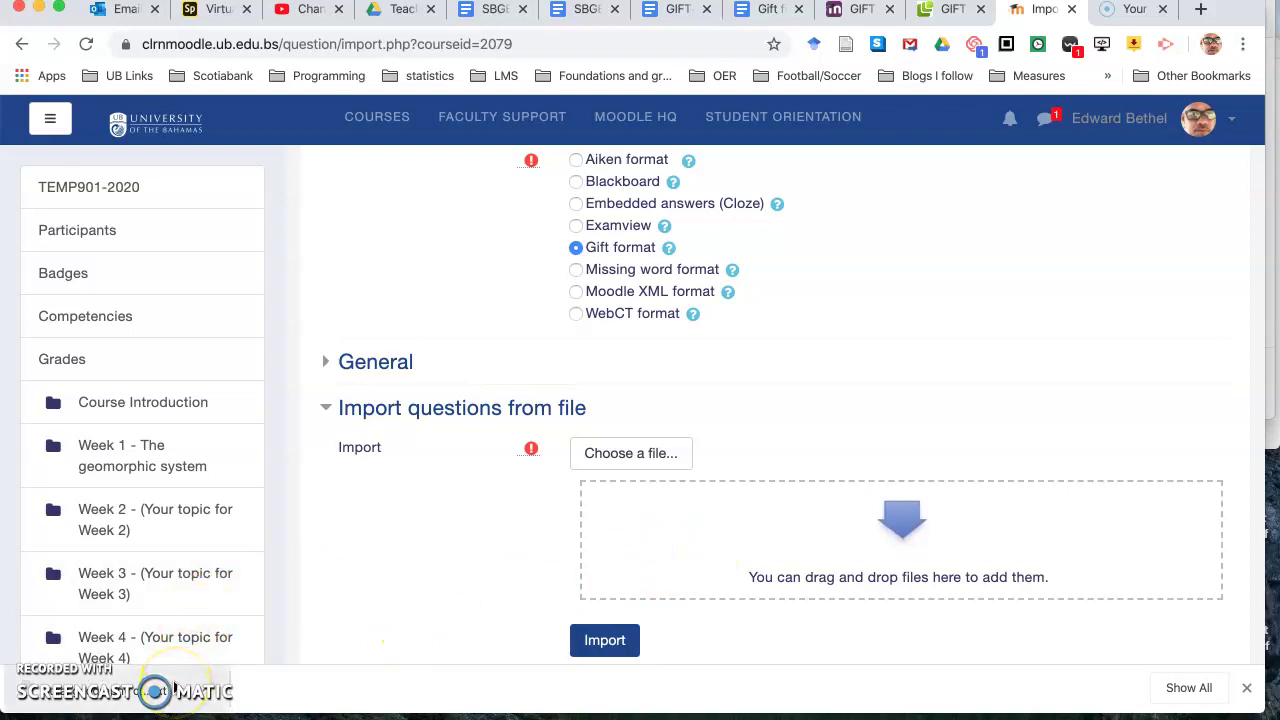
left_click_drag(175, 690, 686, 553)
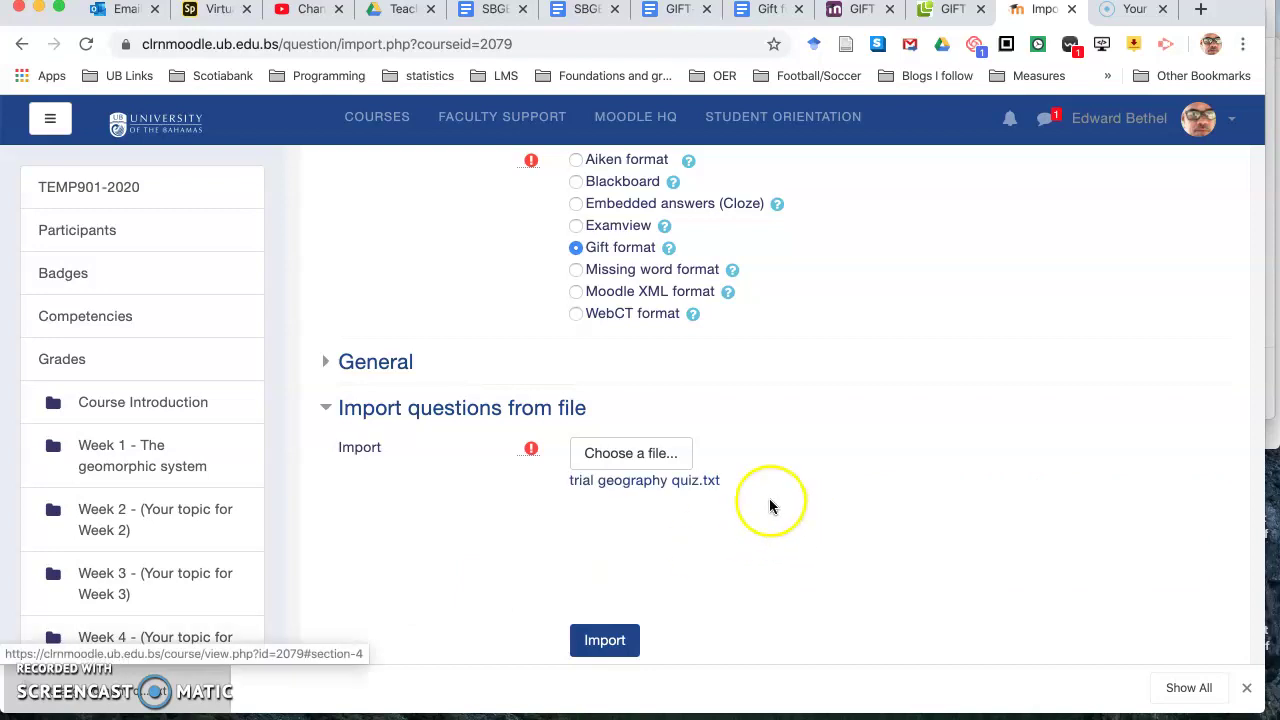
scroll(727, 581, "down", 3)
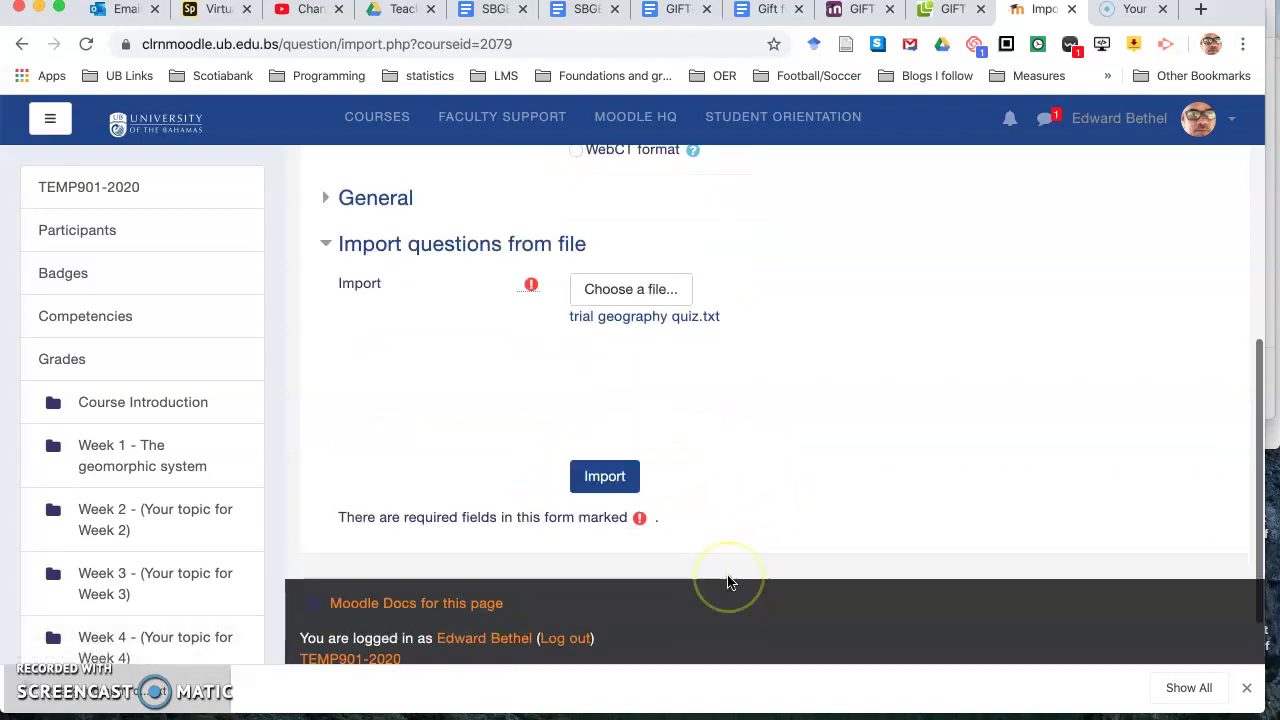
left_click(604, 640)
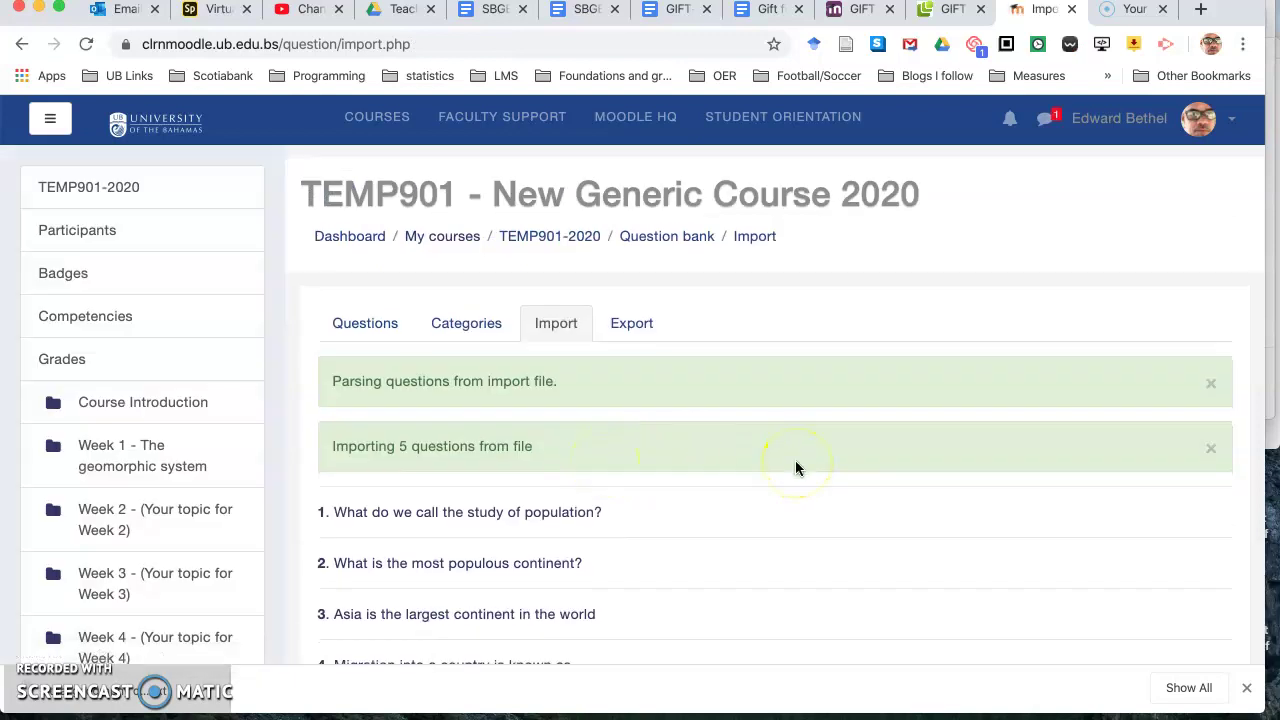
scroll(795, 460, "down", 1)
scroll(795, 468, "down", 2)
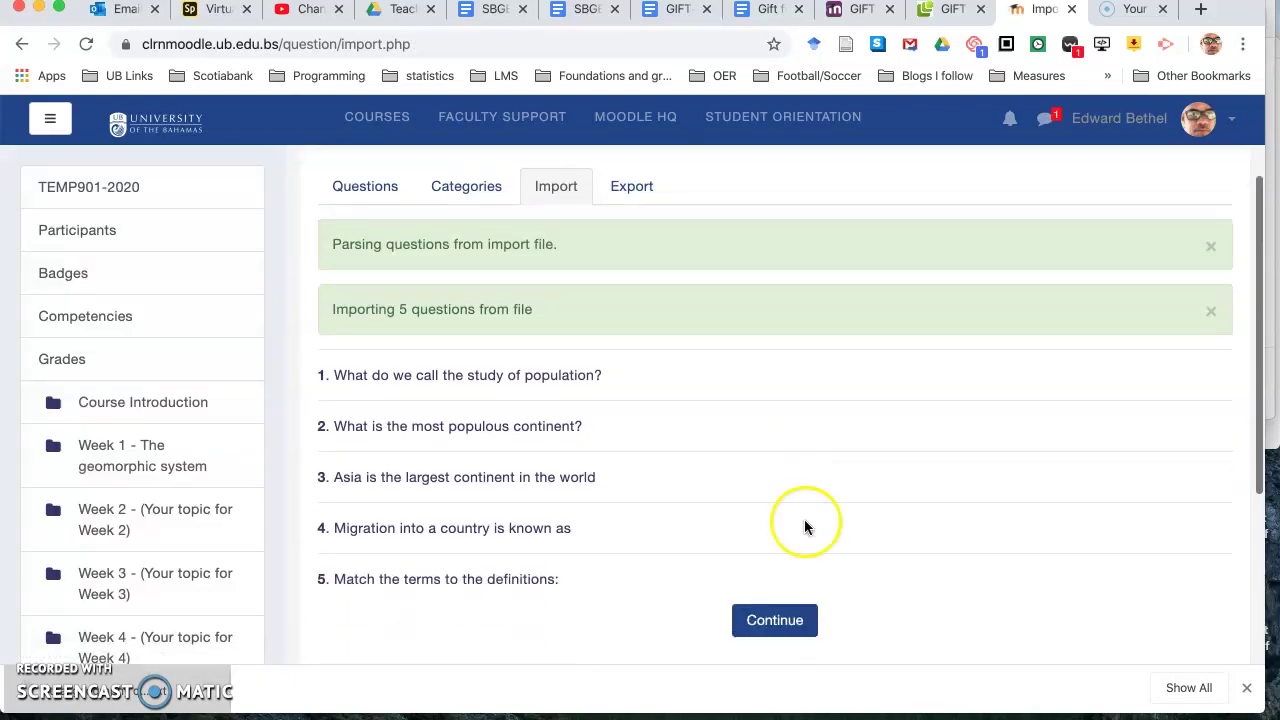
left_click(775, 621)
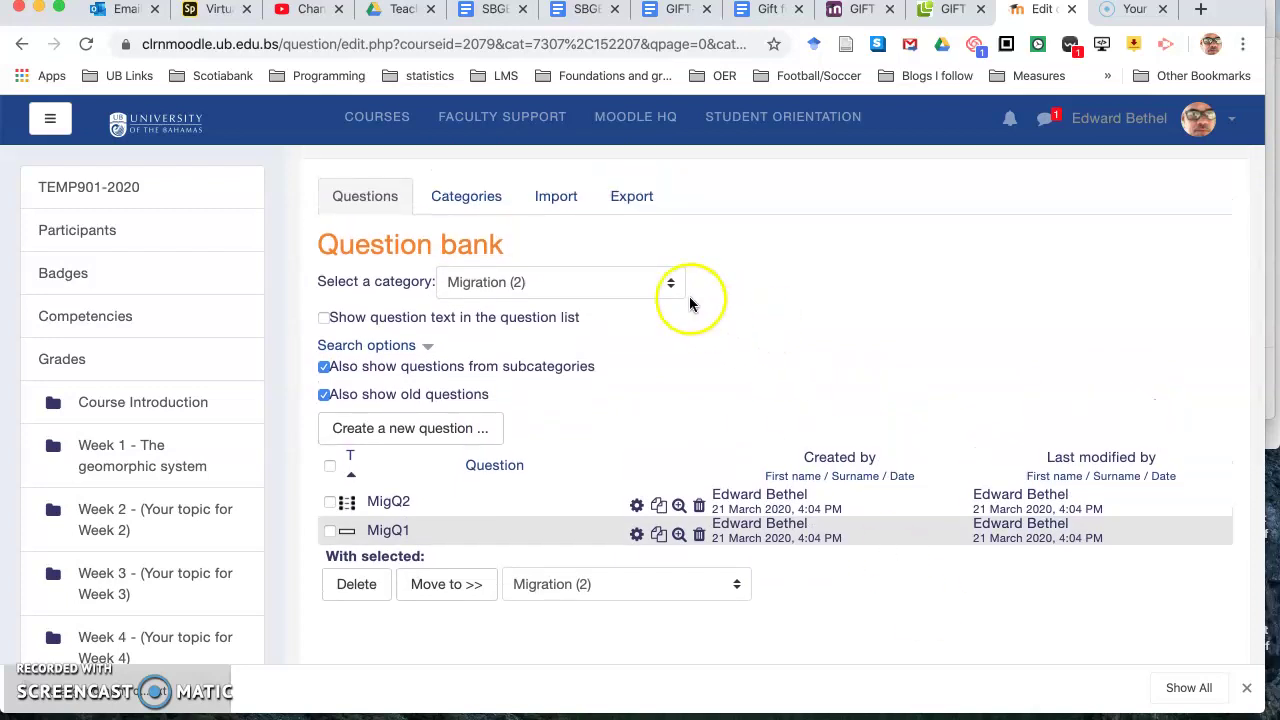
Step: Show the Population (3) category's questions and preview PopQ1
left_click(664, 283)
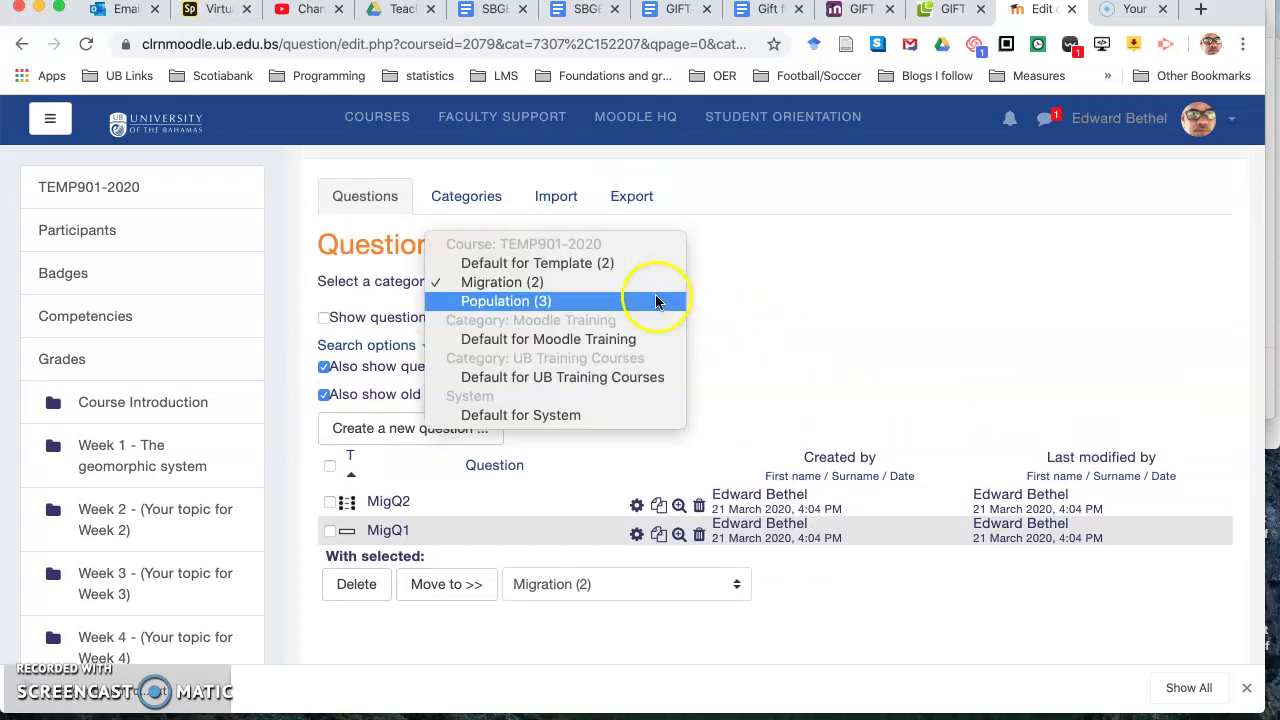
left_click(657, 301)
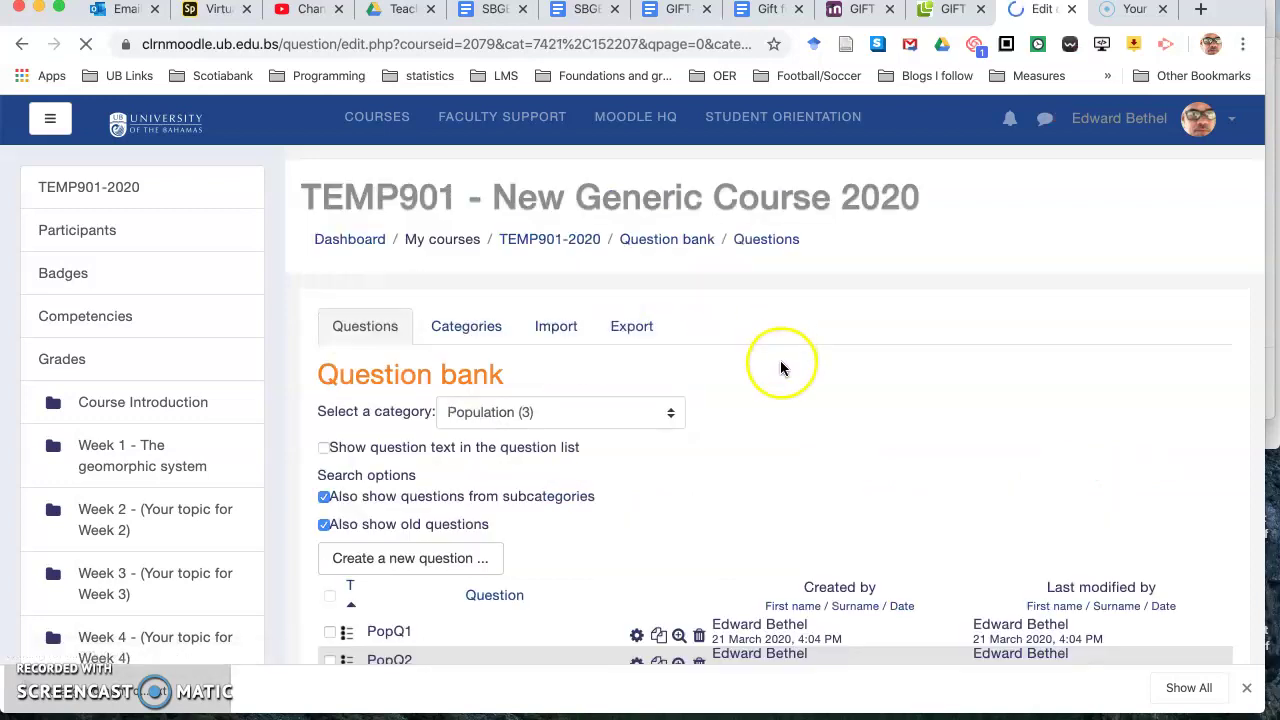
scroll(740, 478, "down", 5)
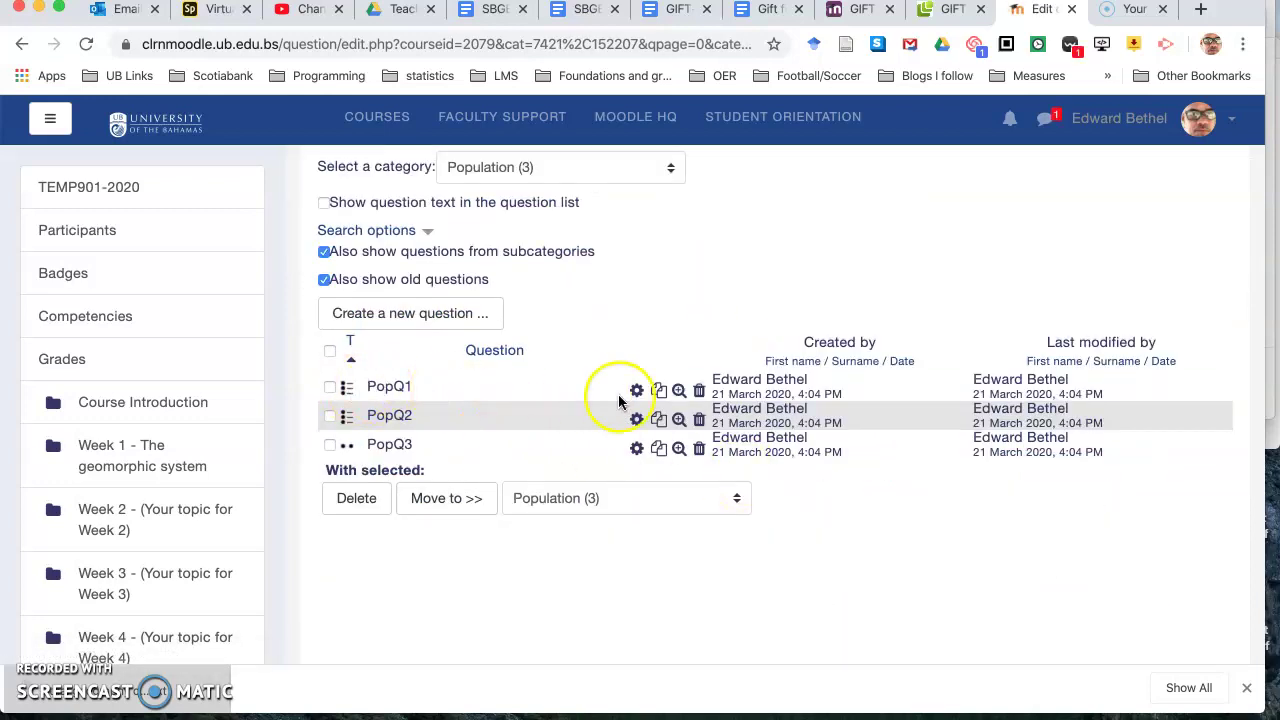
left_click(679, 391)
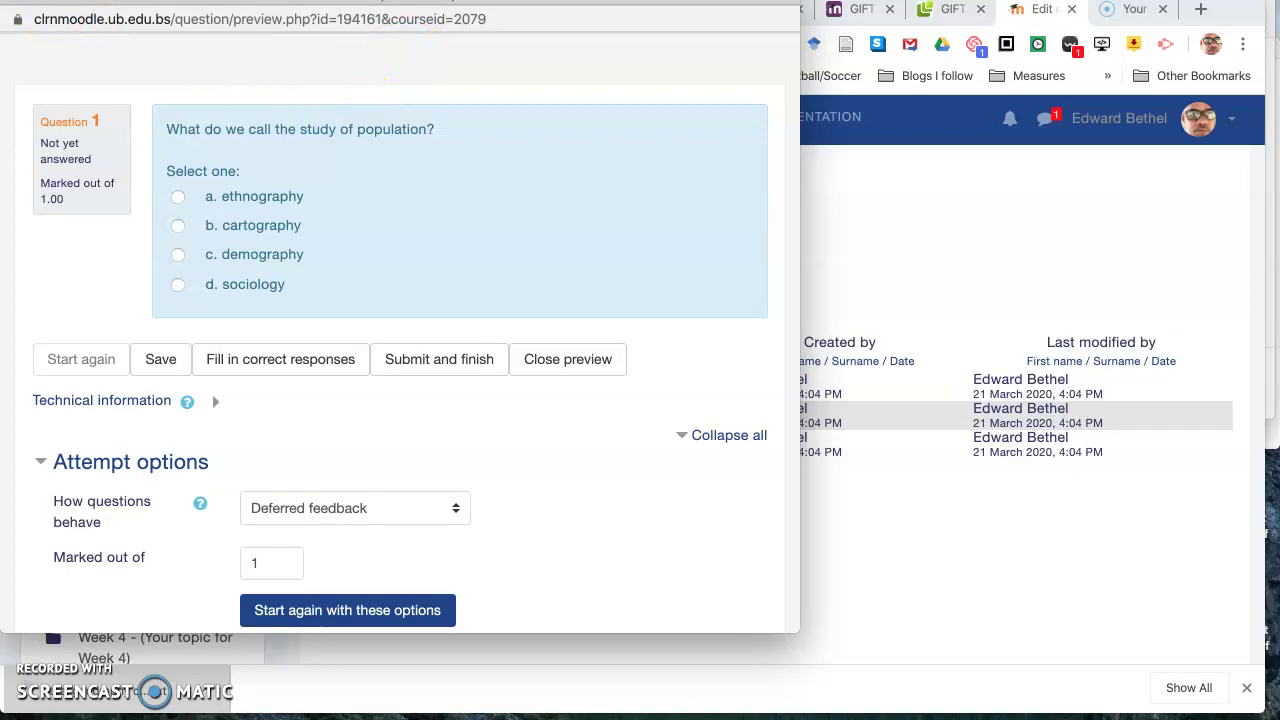
Step: Close the PopQ1 preview and switch the question bank to the Migration (2) category
key("super+w")
scroll(595, 300, "up", 3)
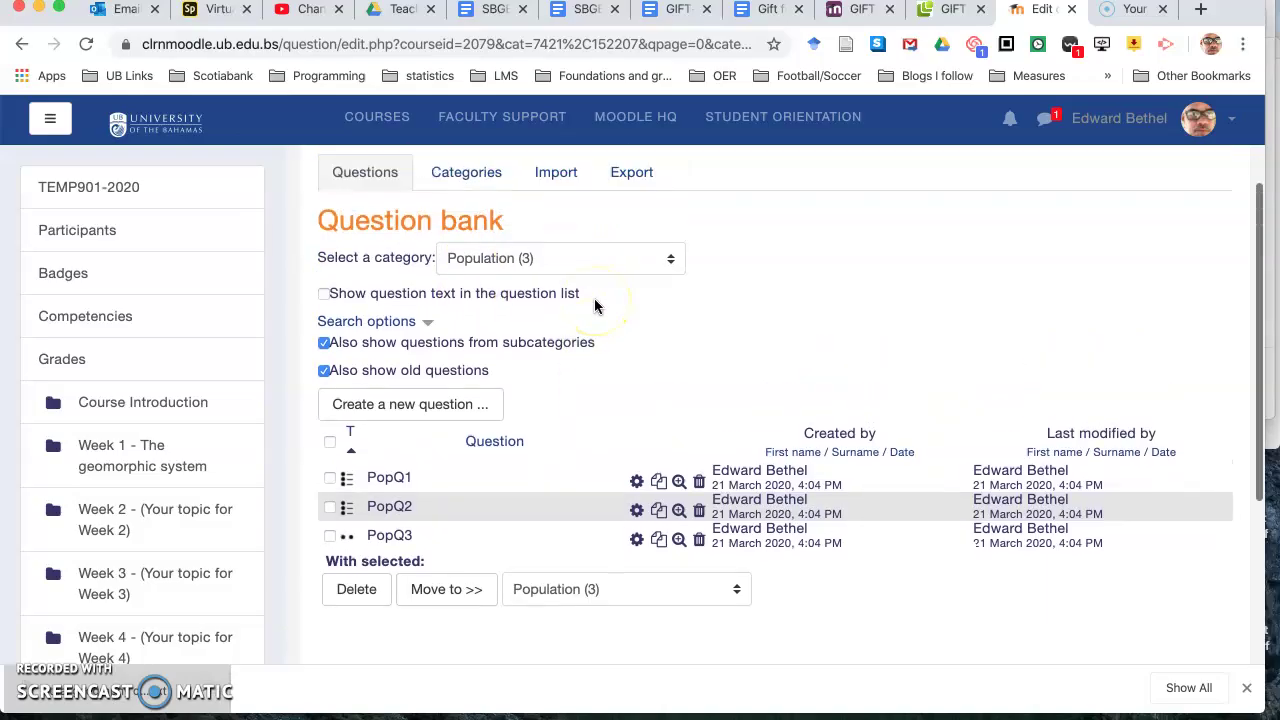
left_click(594, 298)
left_click(583, 291)
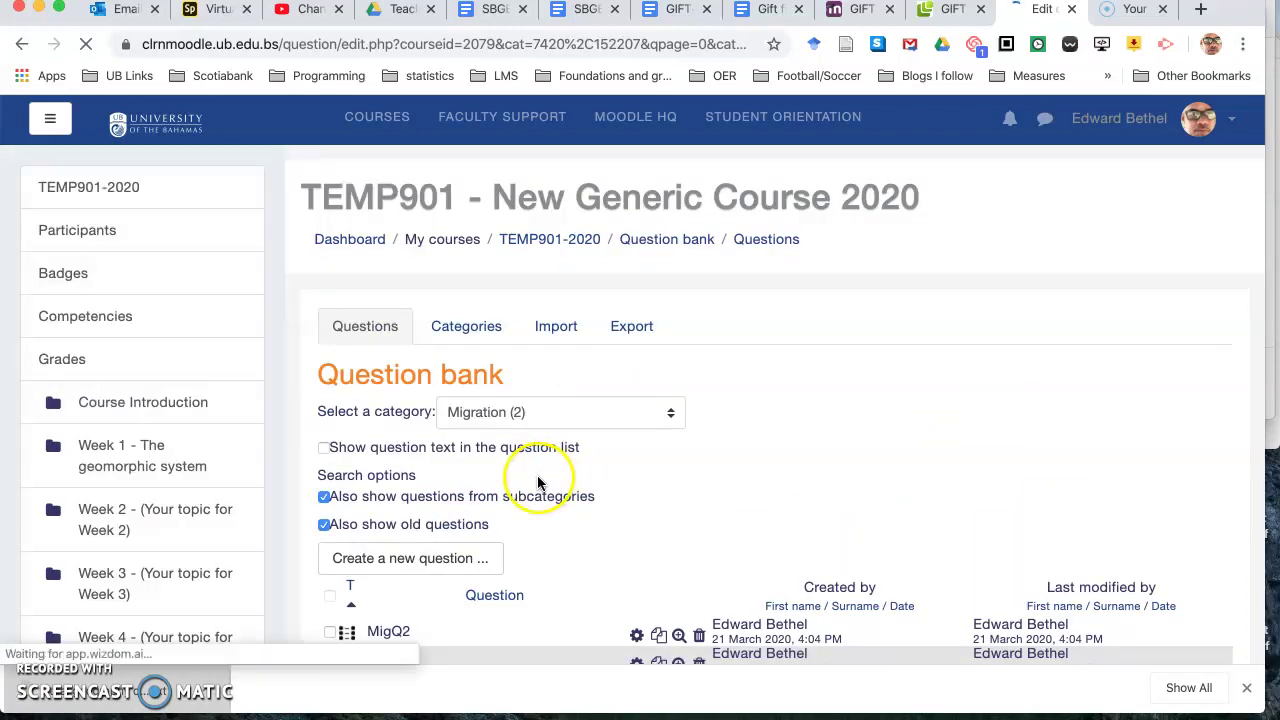
scroll(677, 508, "down", 2)
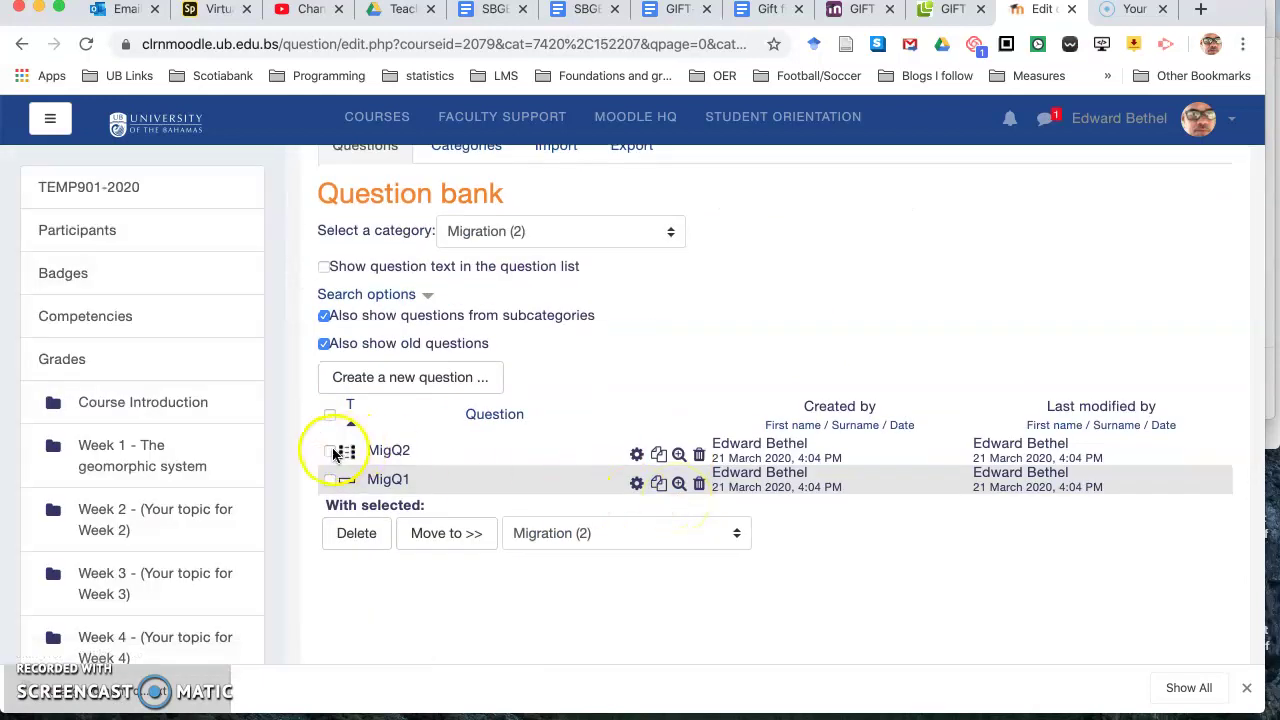
left_click(680, 456)
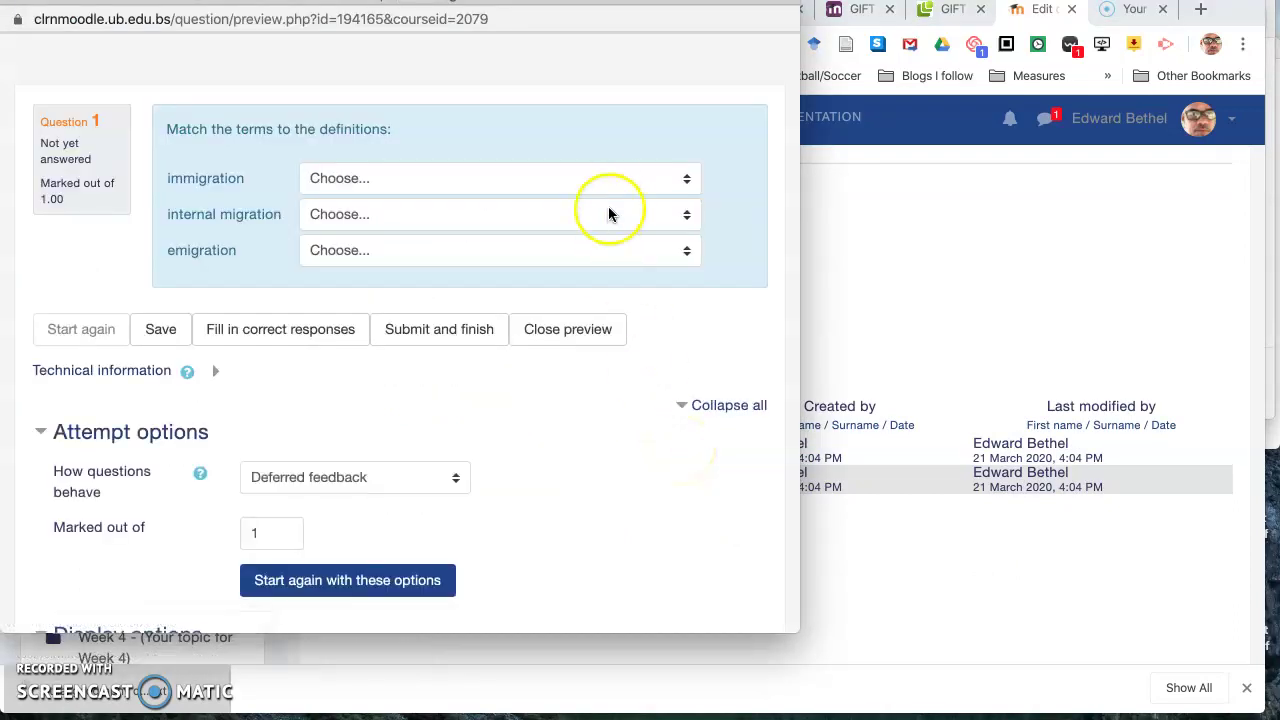
left_click(606, 178)
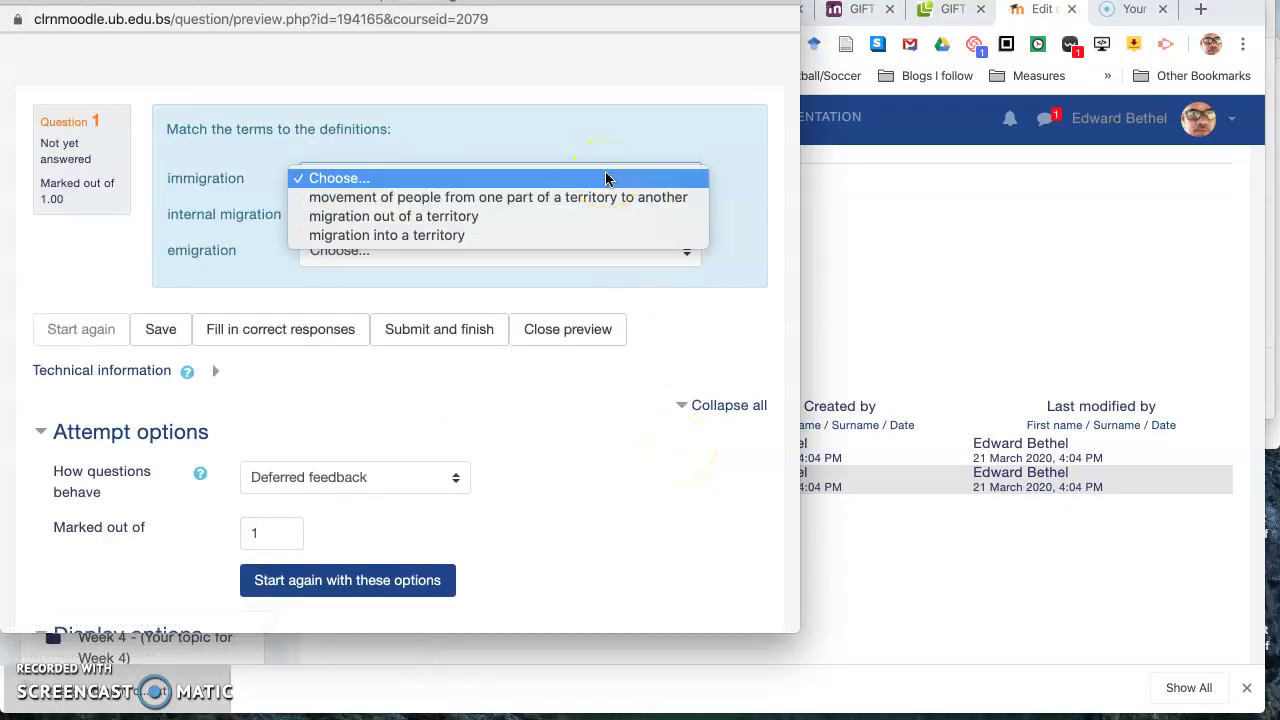
left_click(606, 178)
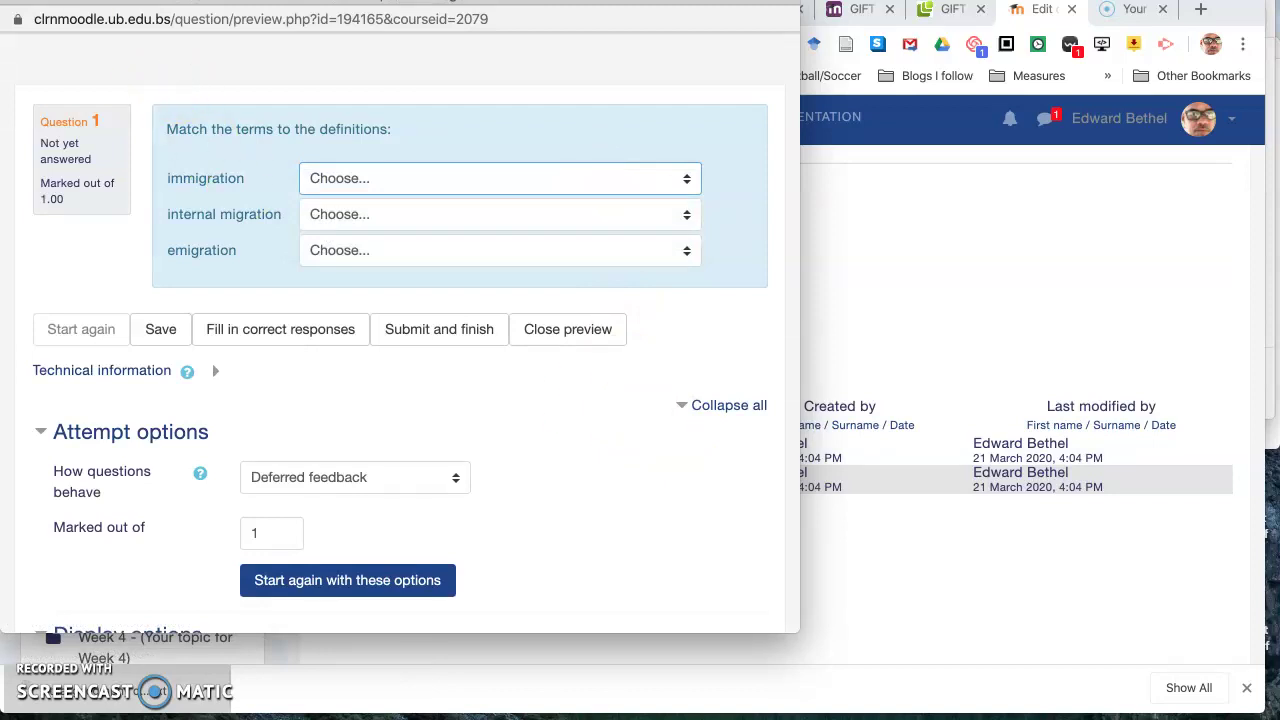
key("super+w")
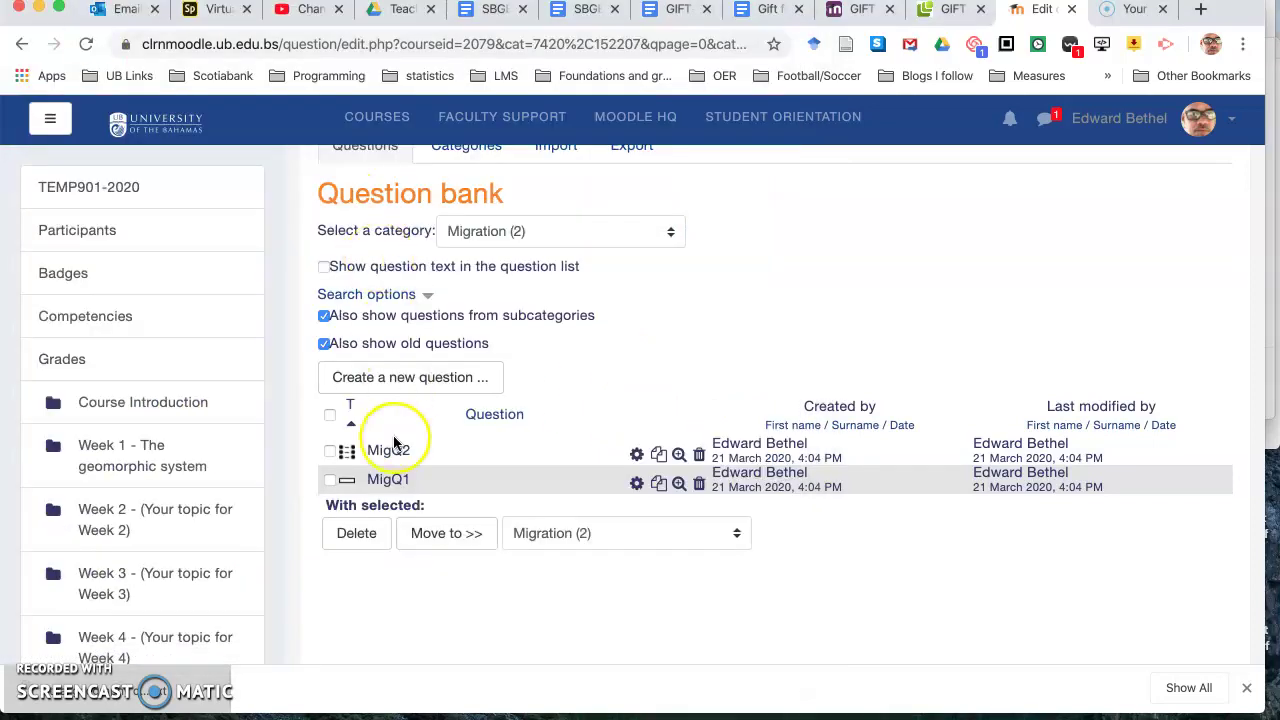
left_click(679, 483)
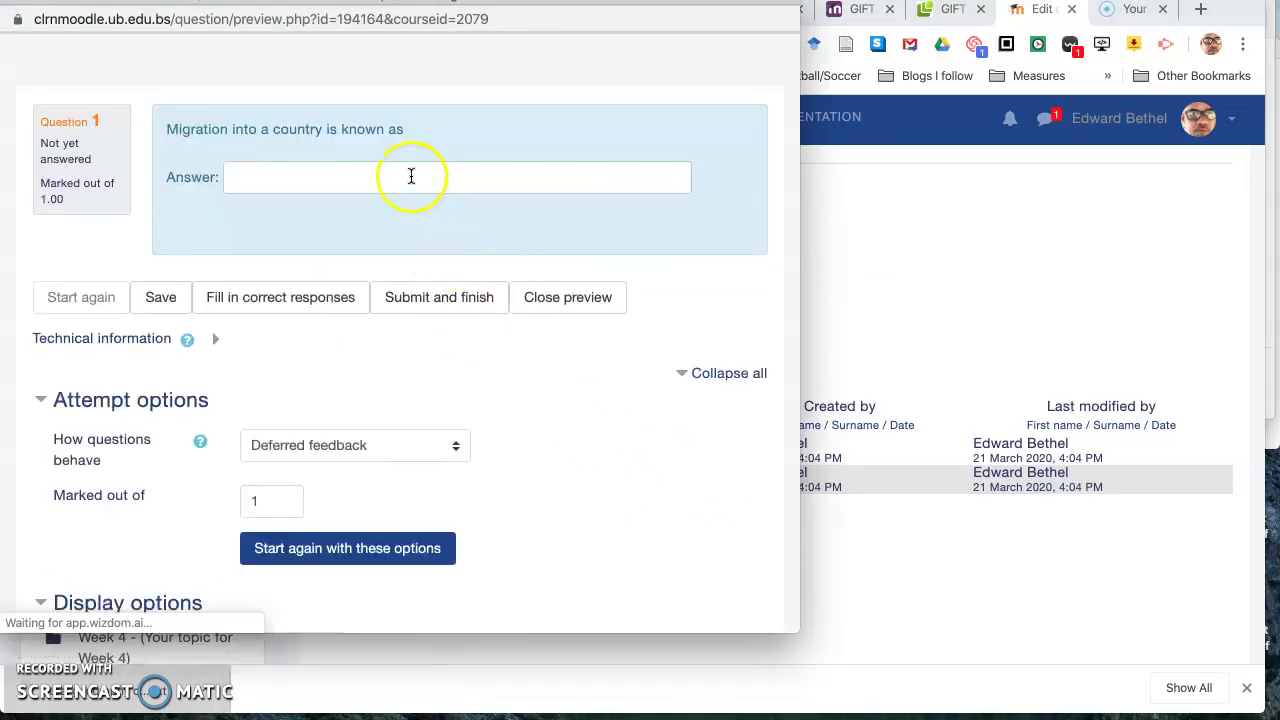
left_click(373, 177)
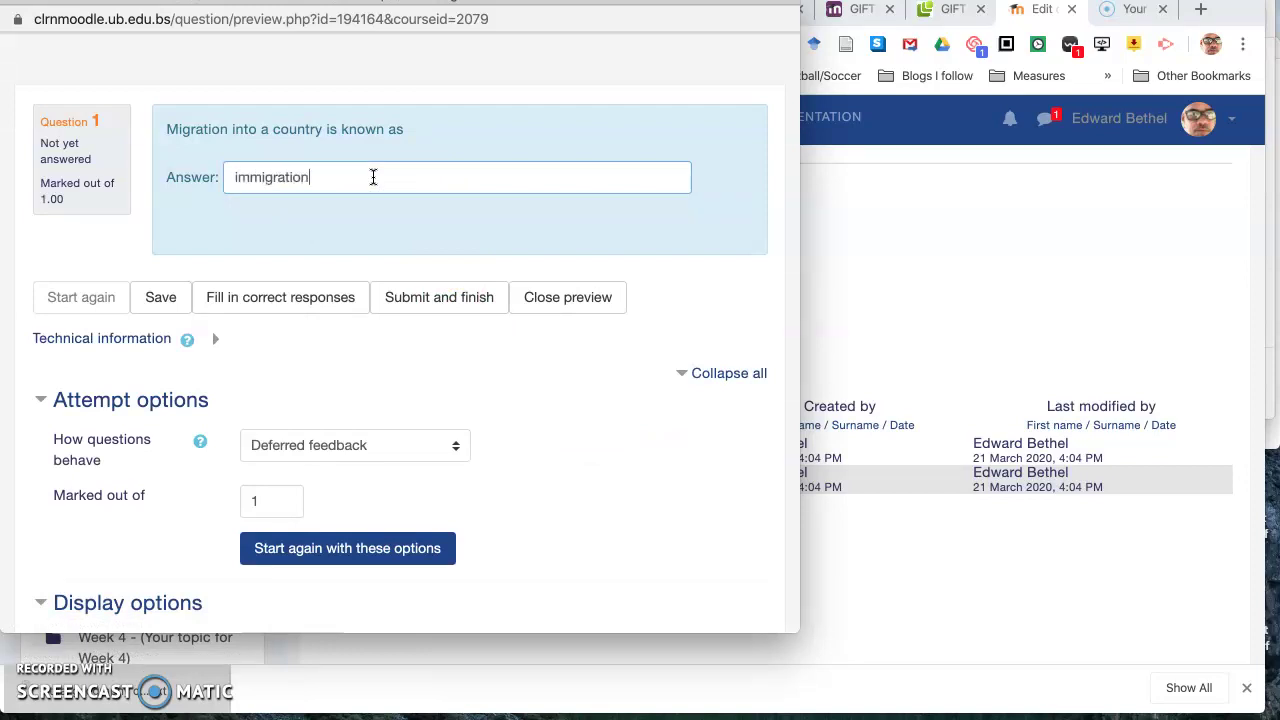
left_click(436, 302)
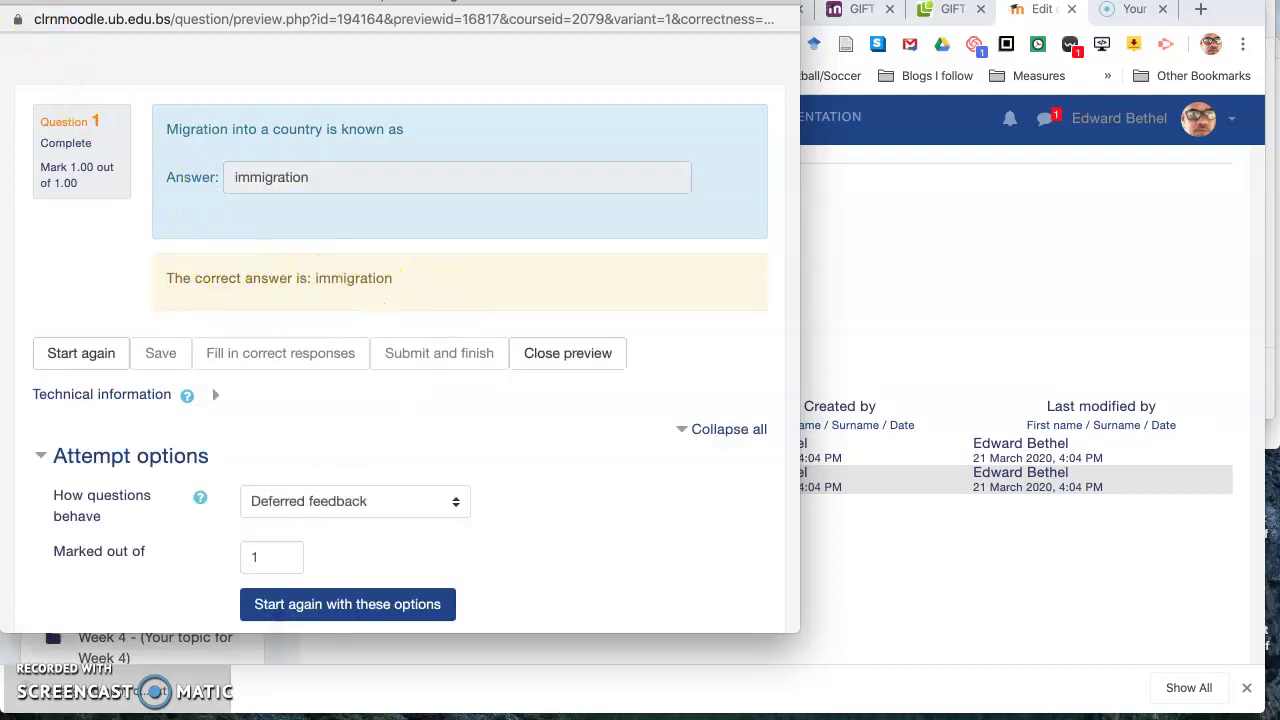
key("super+w")
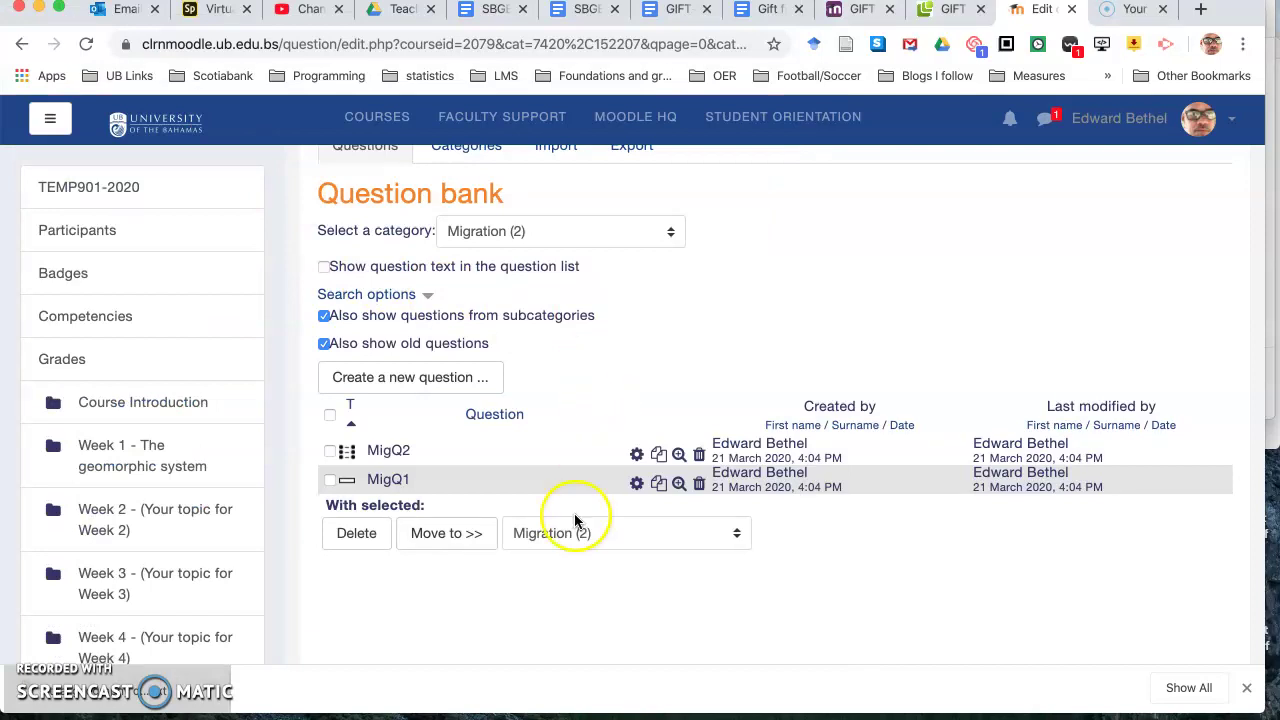